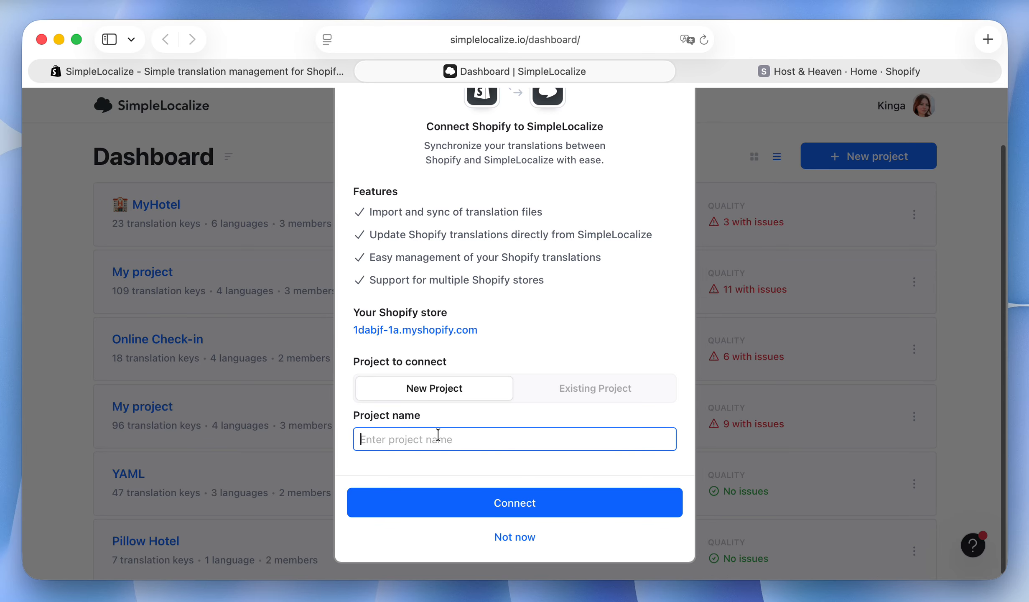
# Name the new project Shopify and connect the Shopify store to it.
pyautogui.write('Shopify')
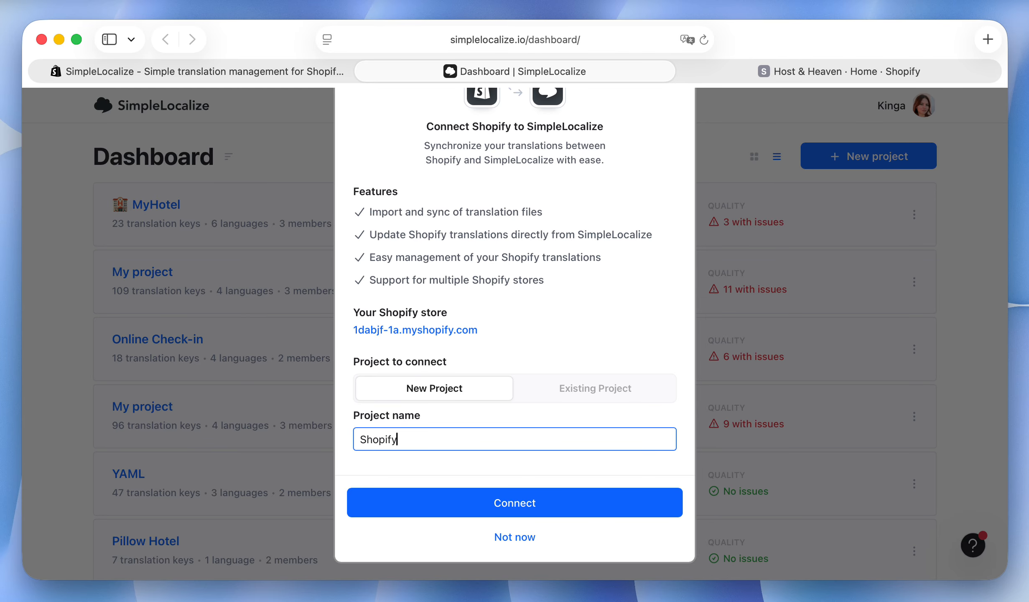
pyautogui.click(466, 506)
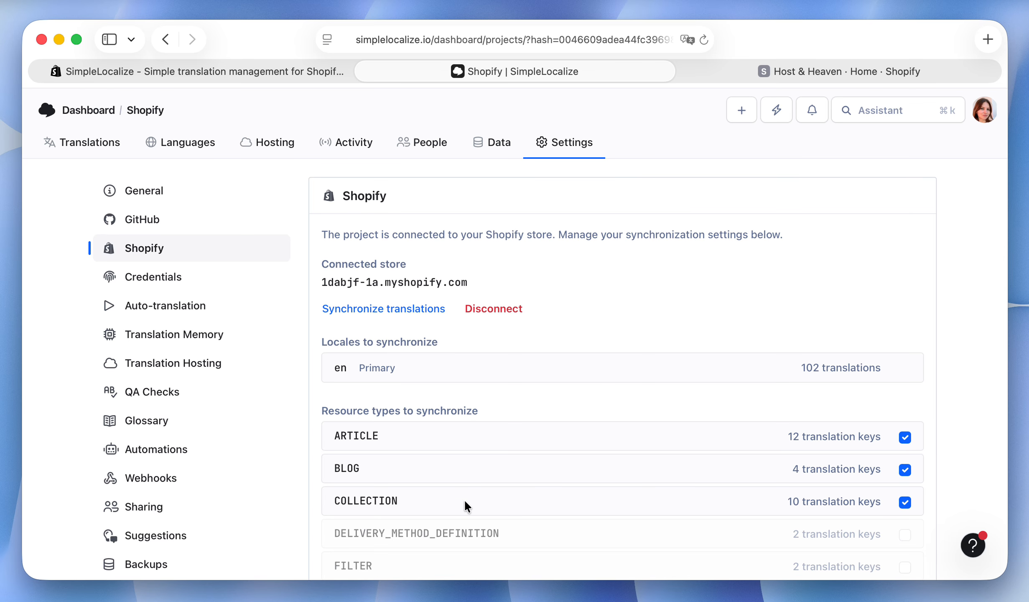
# Exclude the ARTICLE and BLOG resource types from synchronization and download the translations from the connected Shopify store.
pyautogui.scroll(-15, 502, 384)
pyautogui.scroll(-3, 503, 385)
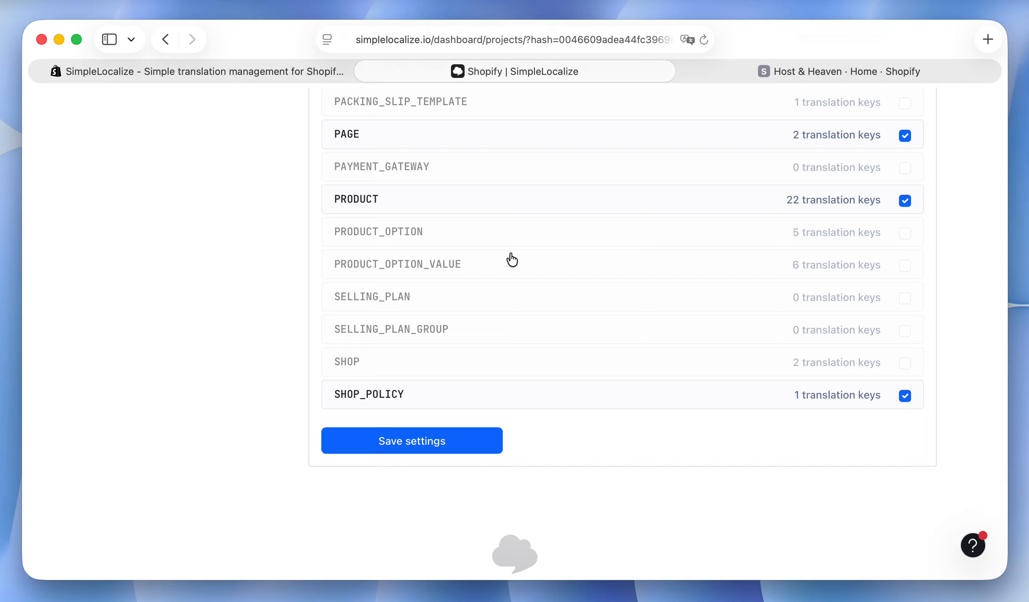
pyautogui.scroll(12, 510, 259)
pyautogui.scroll(5, 512, 260)
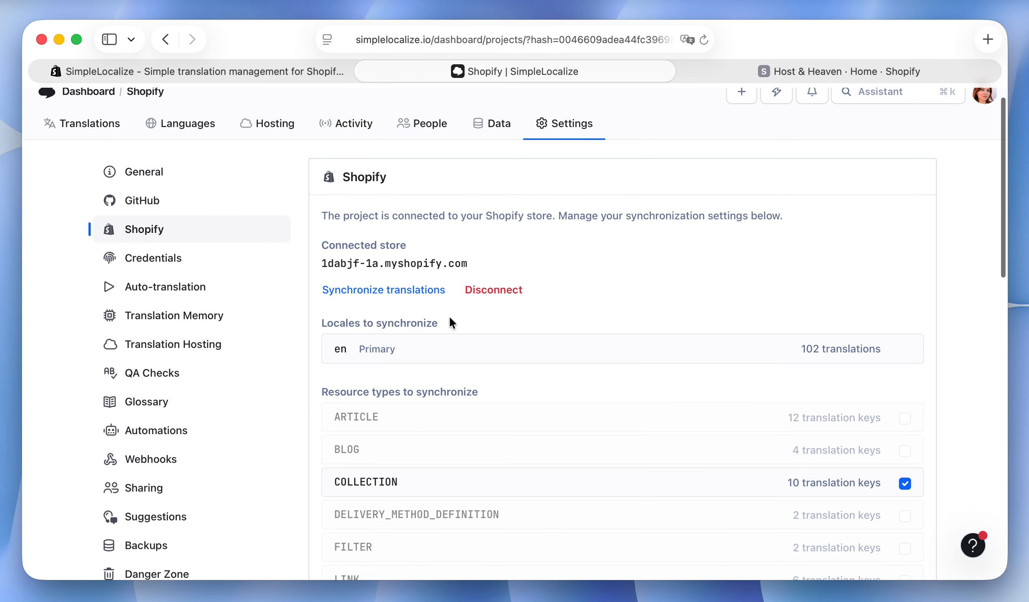
pyautogui.click(395, 290)
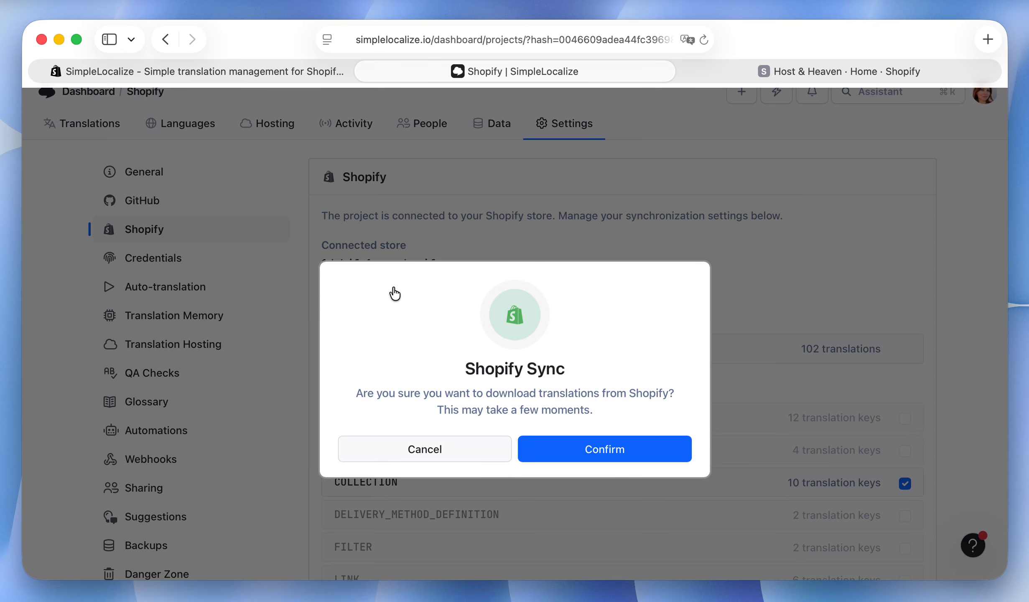
pyautogui.click(554, 449)
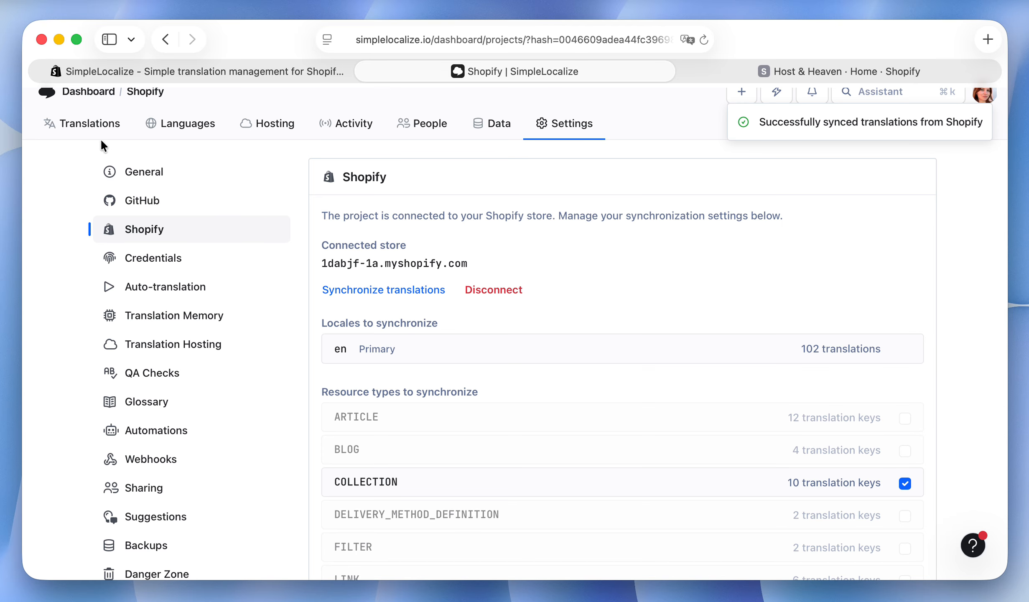
pyautogui.click(97, 124)
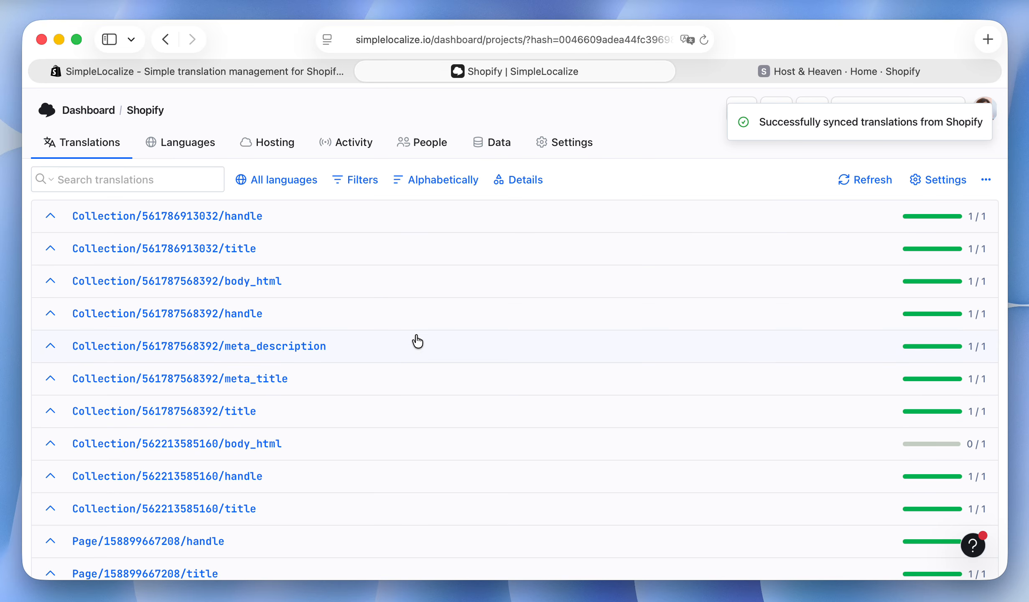
pyautogui.scroll(-2, 402, 347)
pyautogui.click(386, 363)
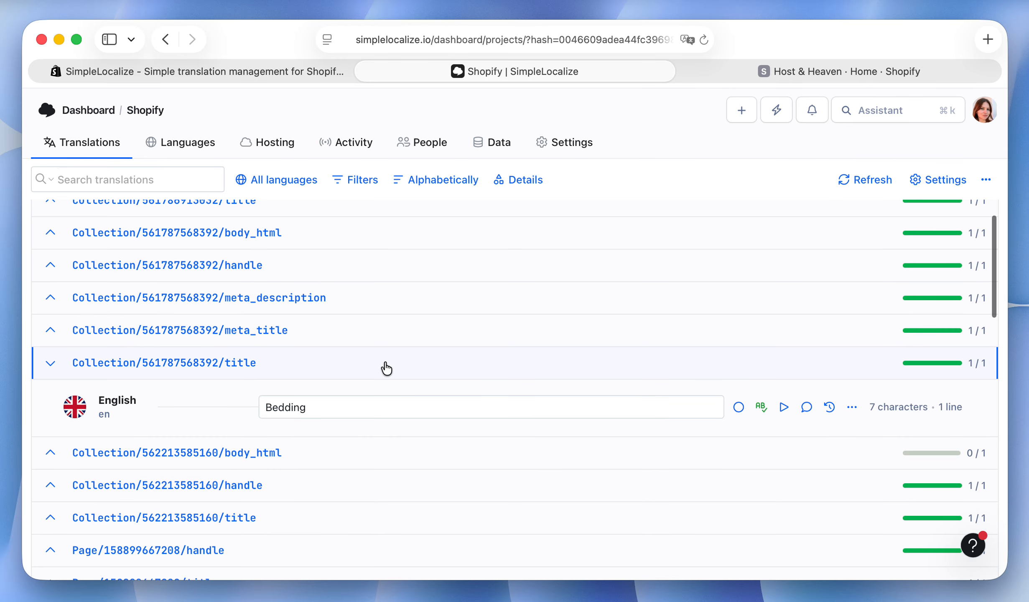
pyautogui.scroll(-4, 387, 366)
pyautogui.scroll(1, 385, 360)
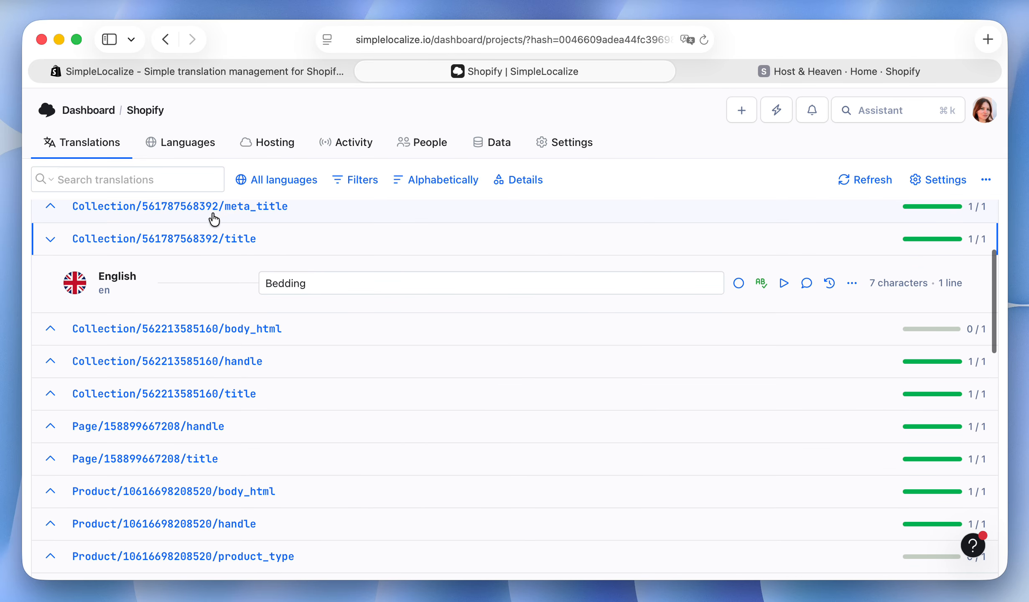
pyautogui.scroll(-3, 344, 331)
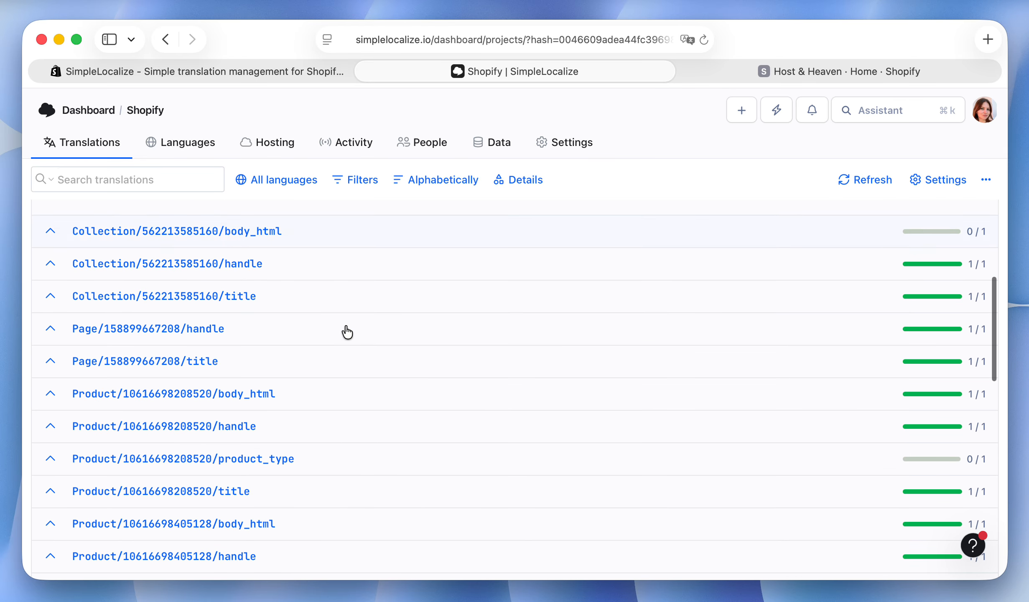
pyautogui.scroll(-3, 322, 464)
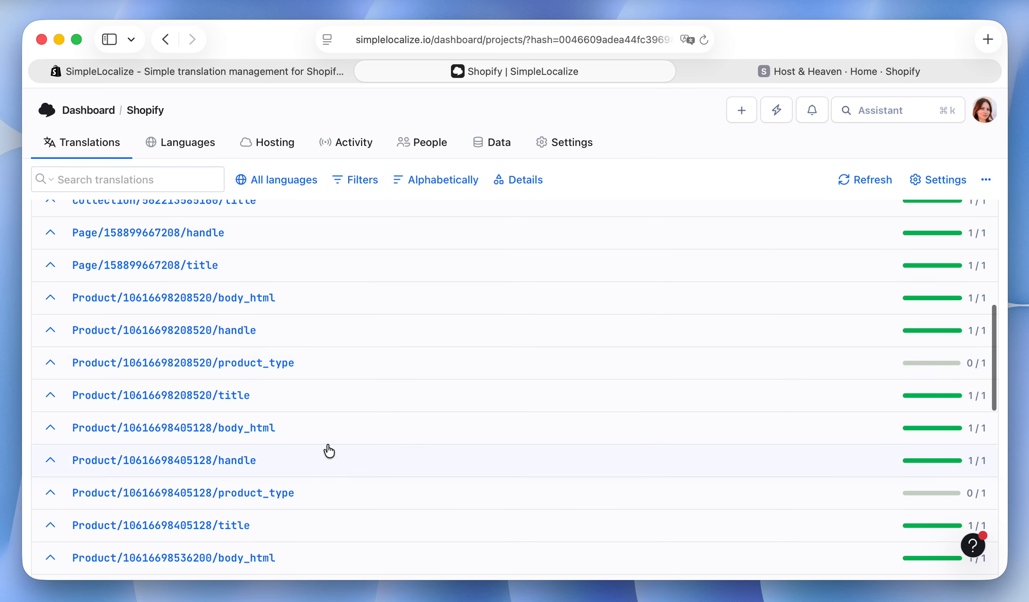
pyautogui.click(325, 404)
pyautogui.scroll(-2, 380, 389)
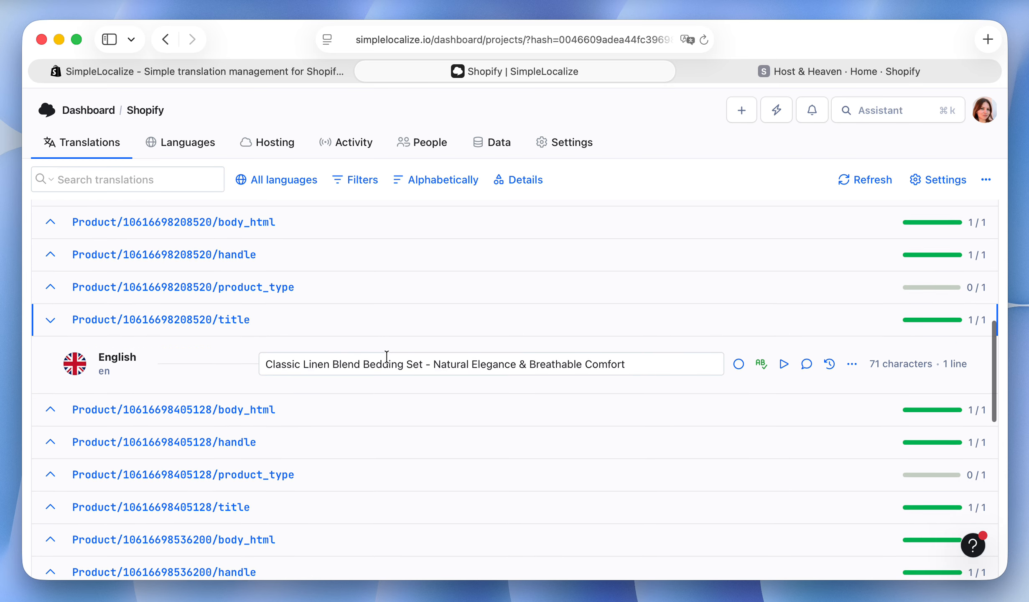
pyautogui.scroll(15, 387, 356)
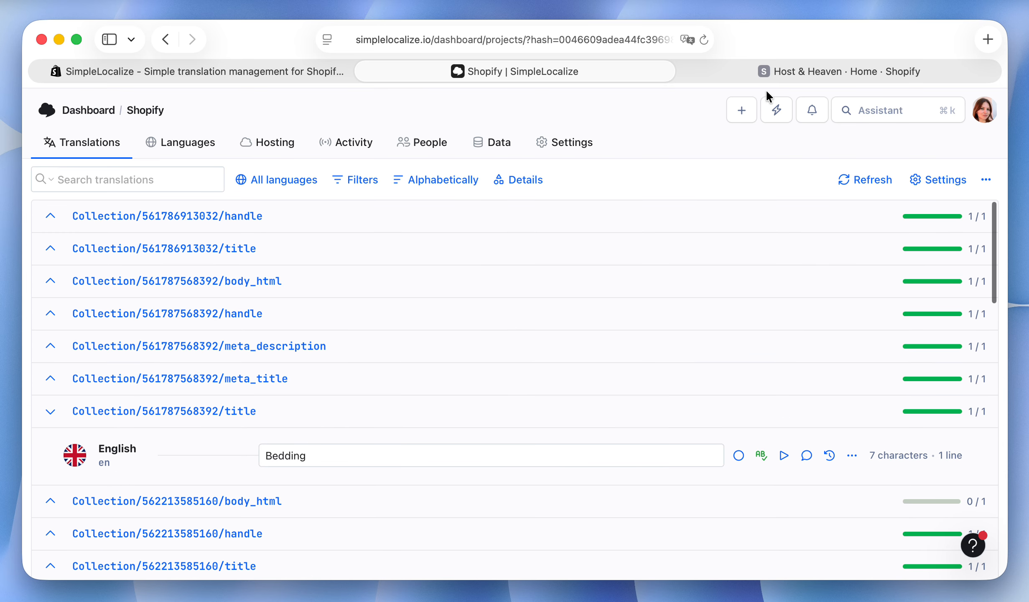
# Switch to the Shopify admin and open the store's language settings.
pyautogui.moveTo(755, 80)
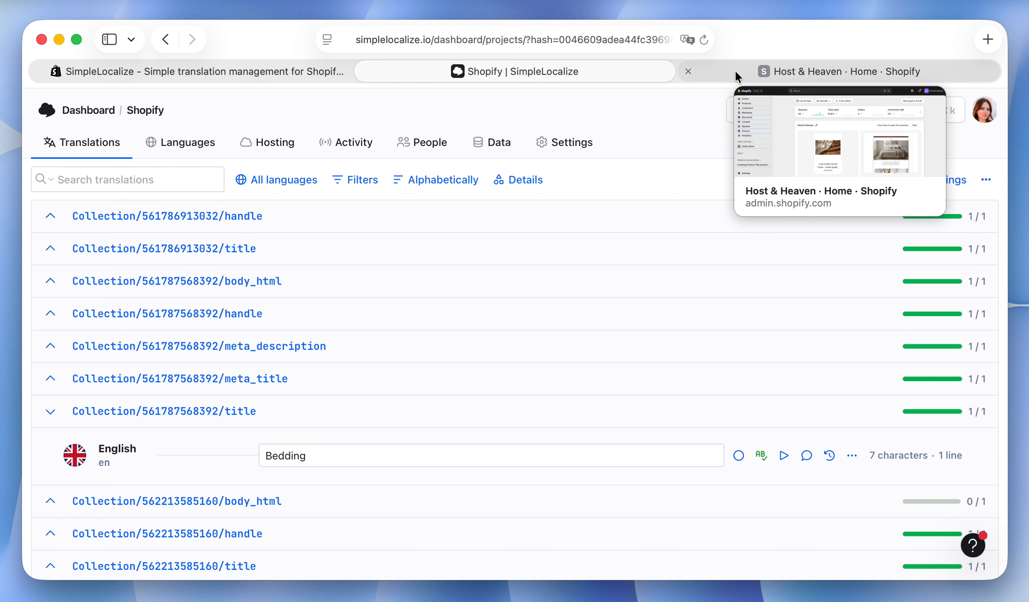
pyautogui.click(735, 69)
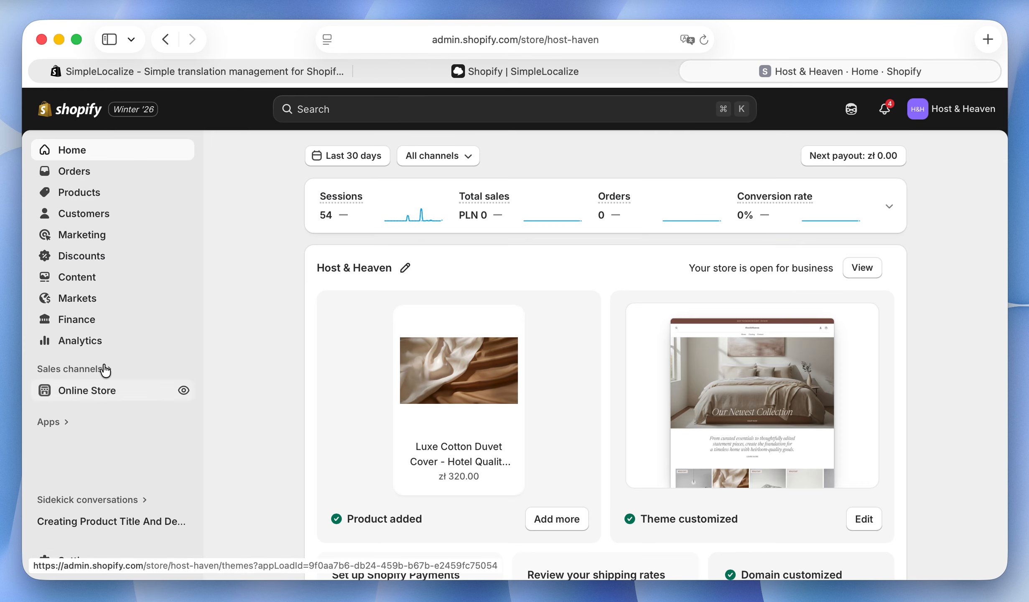
pyautogui.click(58, 552)
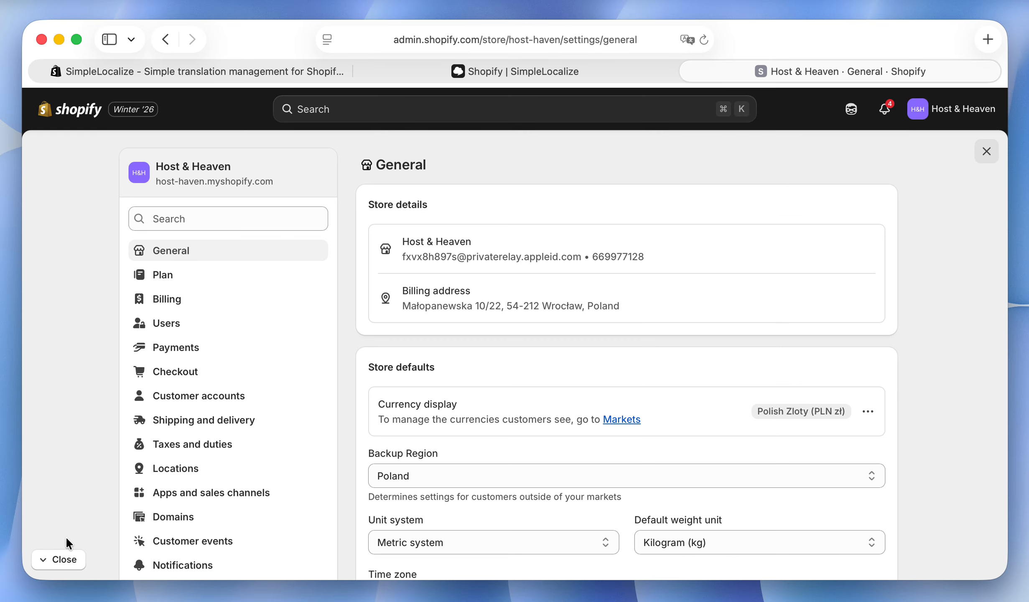
pyautogui.scroll(-3, 174, 466)
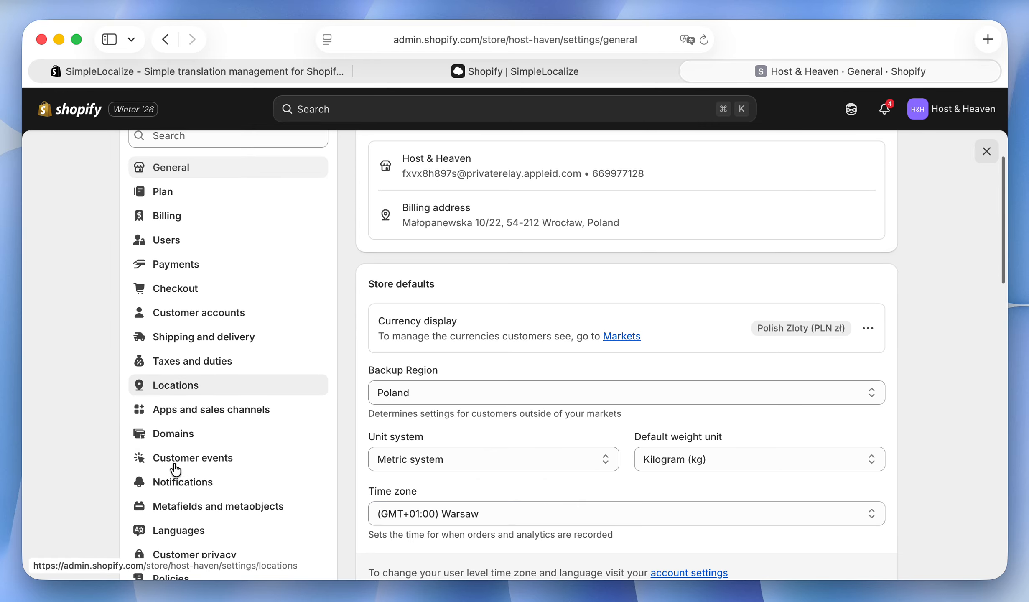
pyautogui.click(175, 530)
# Add French as a store language and assign it to the host-haven.myshopify.com domain.
pyautogui.click(622, 460)
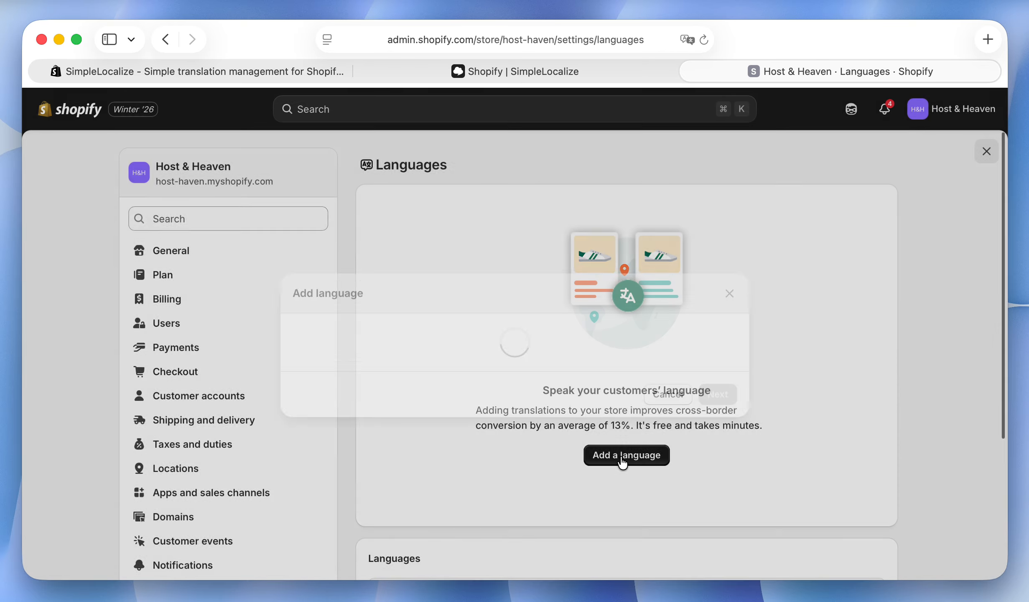
pyautogui.click(588, 334)
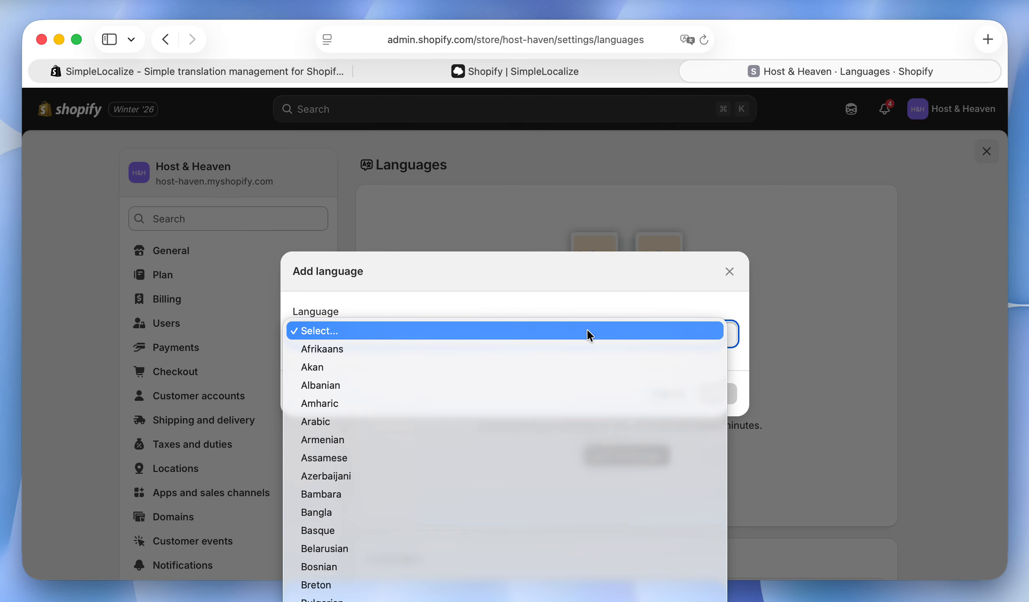
pyautogui.scroll(-10, 587, 328)
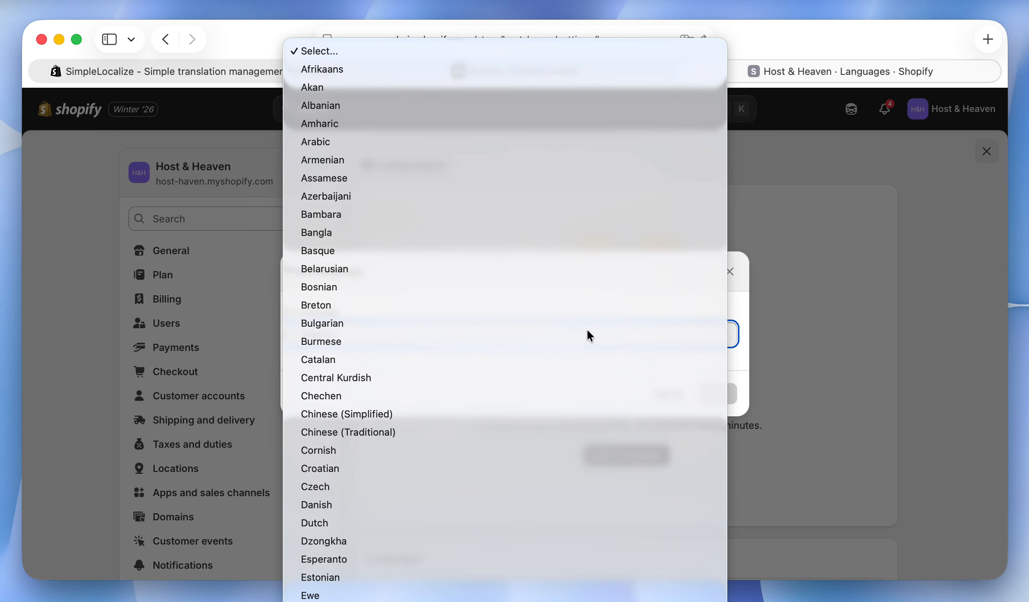
pyautogui.click(484, 525)
pyautogui.click(718, 431)
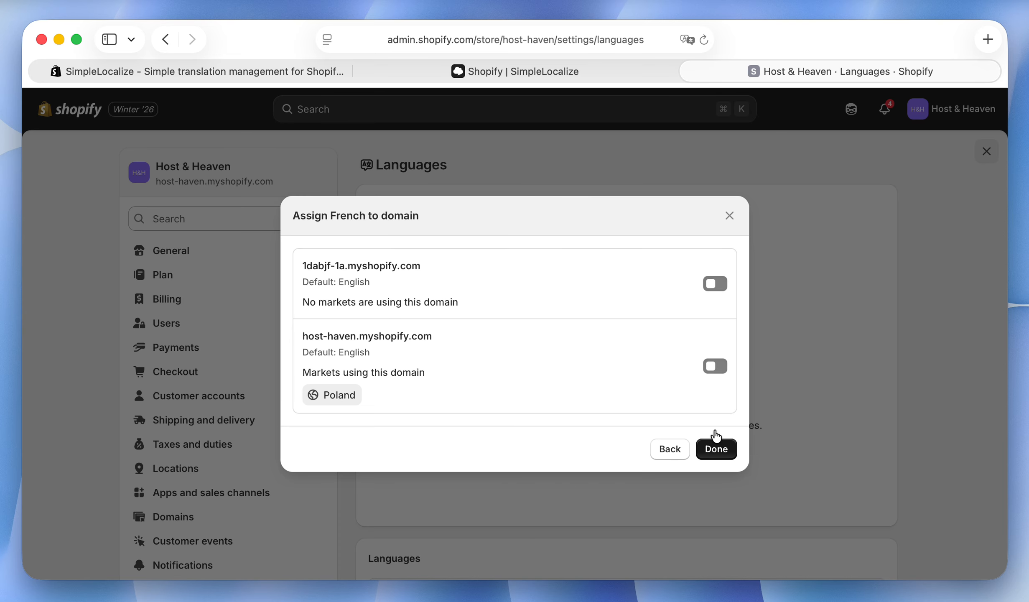
pyautogui.click(713, 366)
pyautogui.click(717, 452)
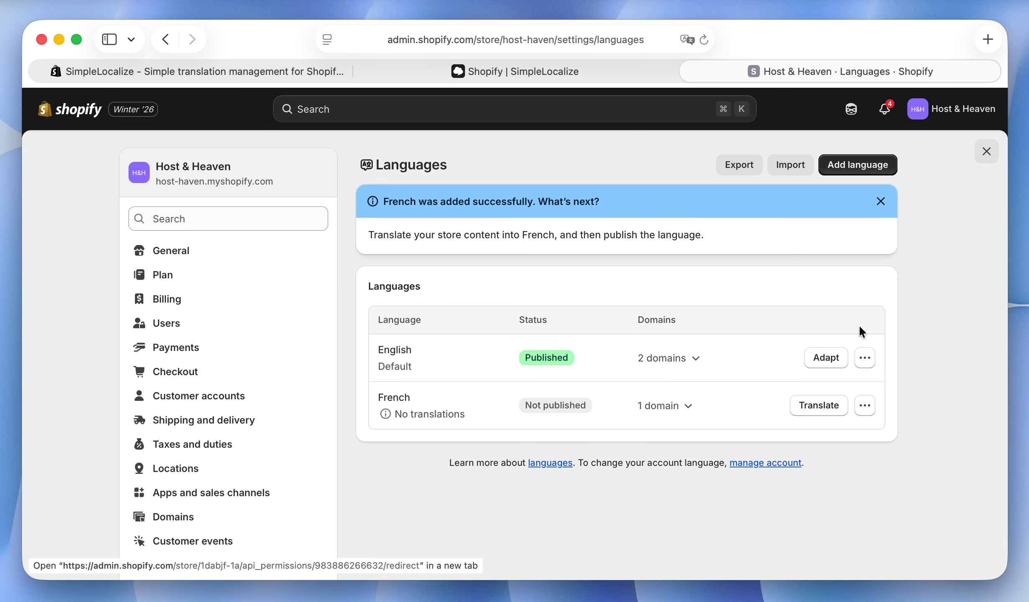
# Add Spanish as a store language and assign it to the host-haven.myshopify.com domain.
pyautogui.click(835, 171)
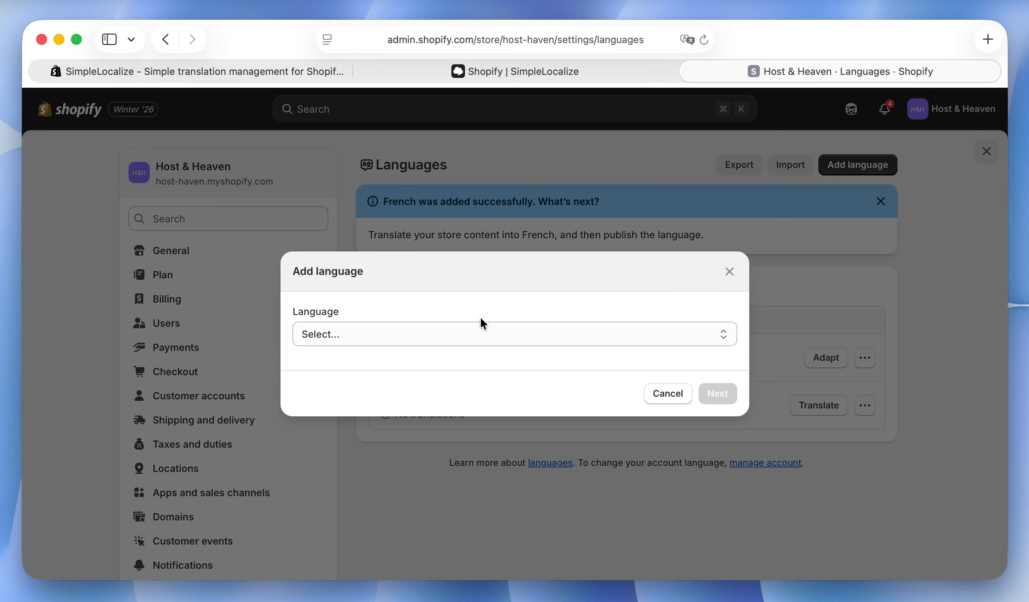
pyautogui.click(462, 333)
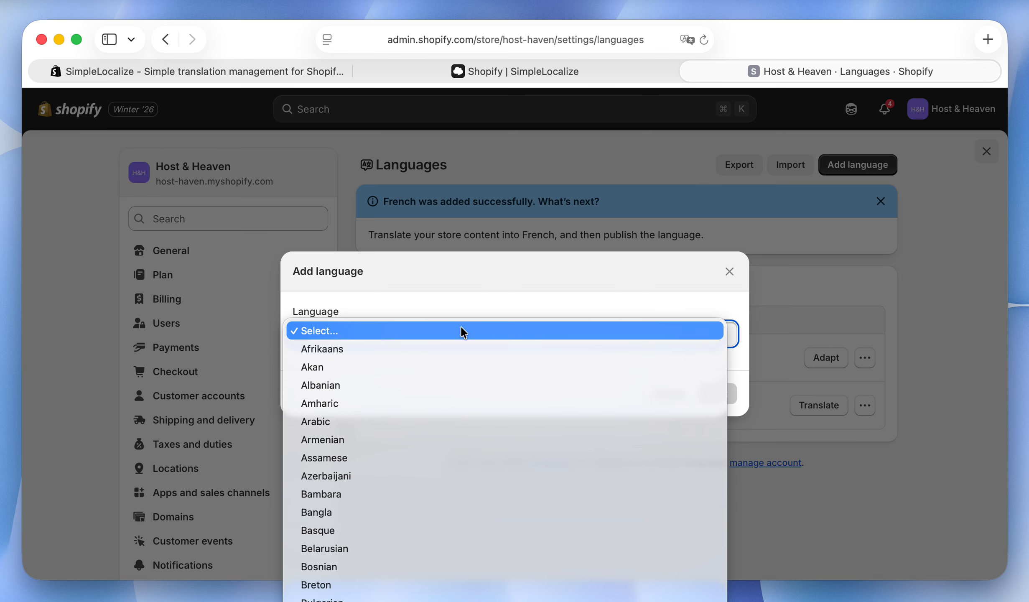
pyautogui.scroll(-20, 476, 359)
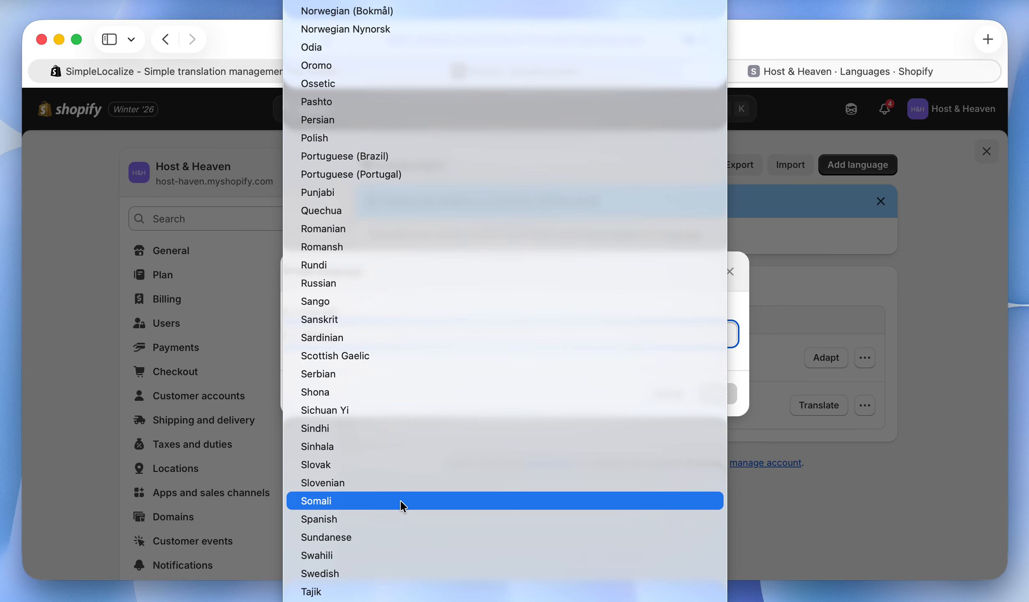
pyautogui.click(405, 518)
pyautogui.click(716, 425)
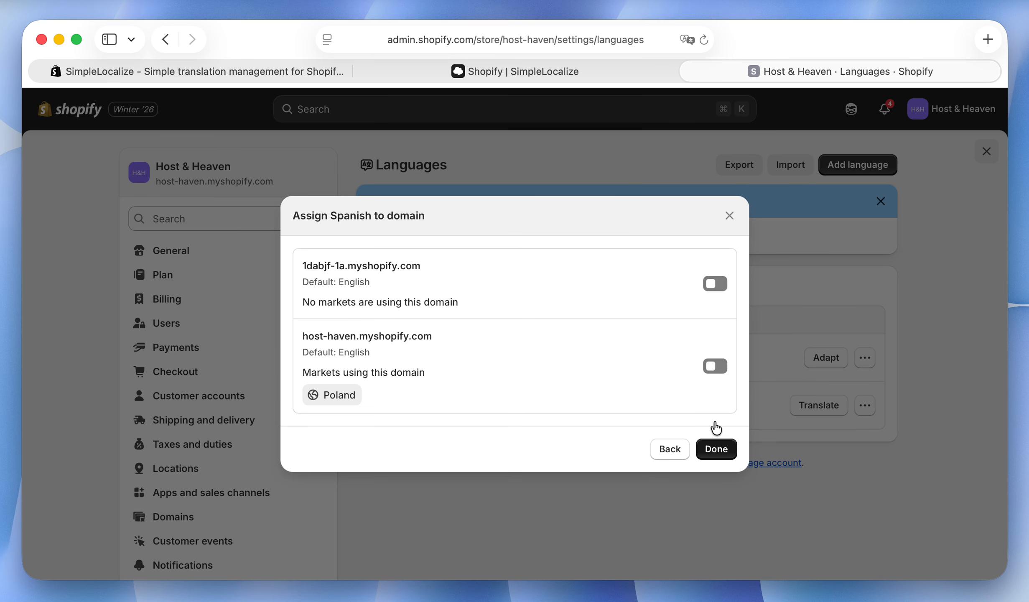
pyautogui.click(716, 367)
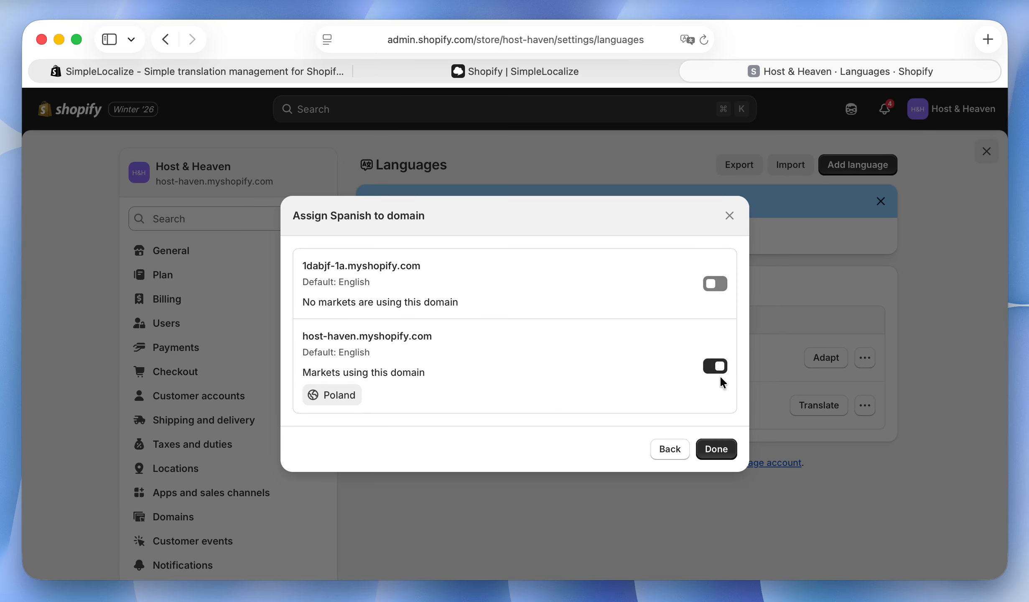
pyautogui.click(716, 449)
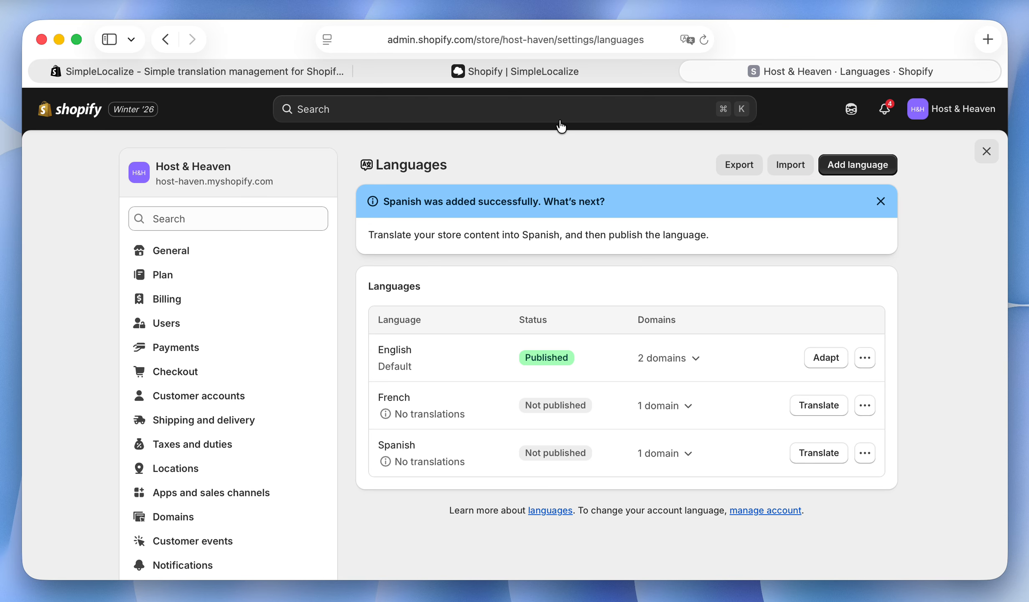
# Back in SimpleLocalize, synchronize the Shopify translations again and enable the es and fr locales for synchronization.
pyautogui.click(516, 70)
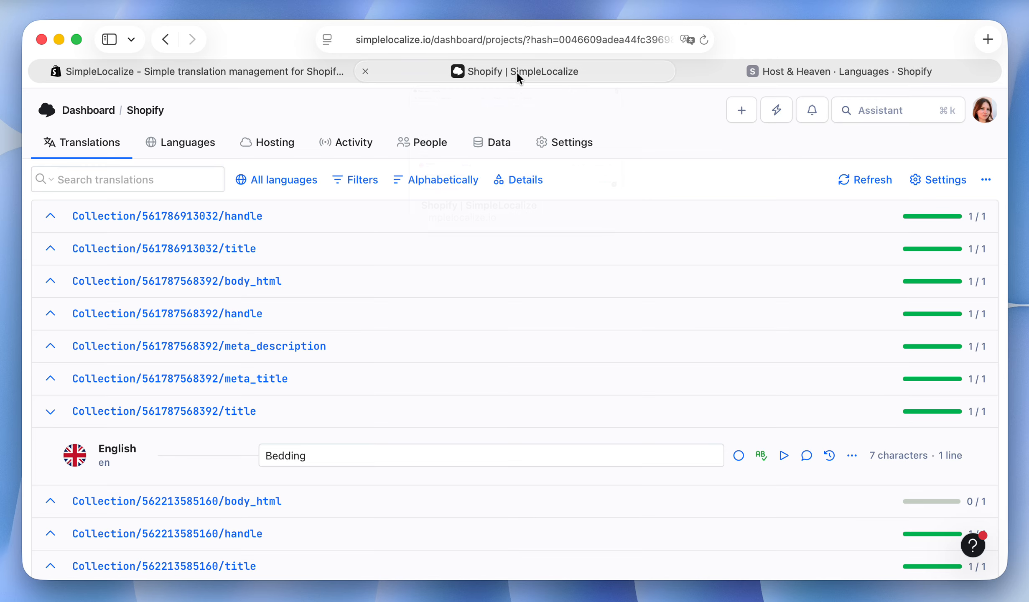
pyautogui.click(572, 141)
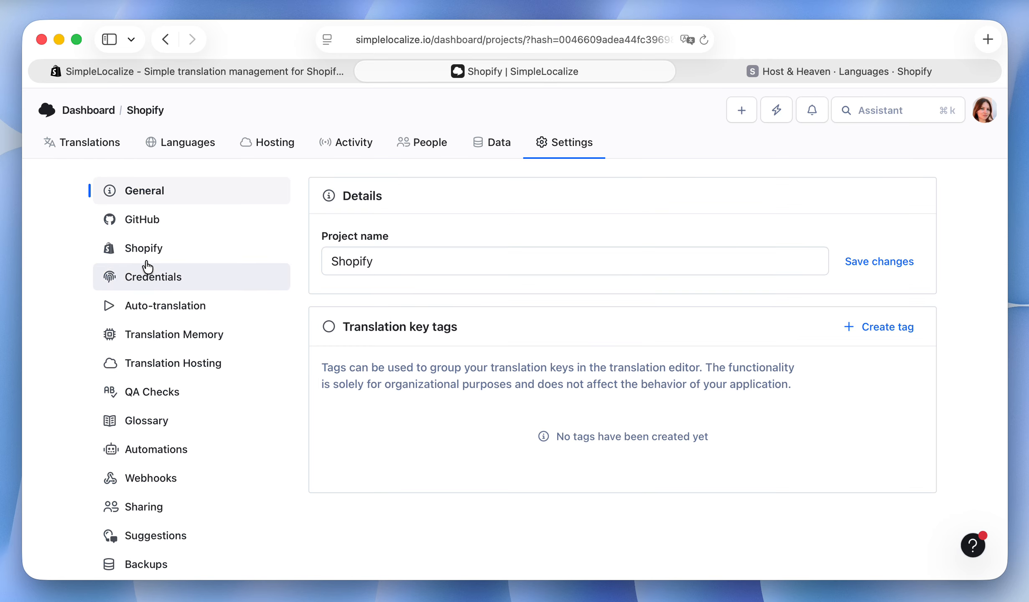
pyautogui.click(147, 246)
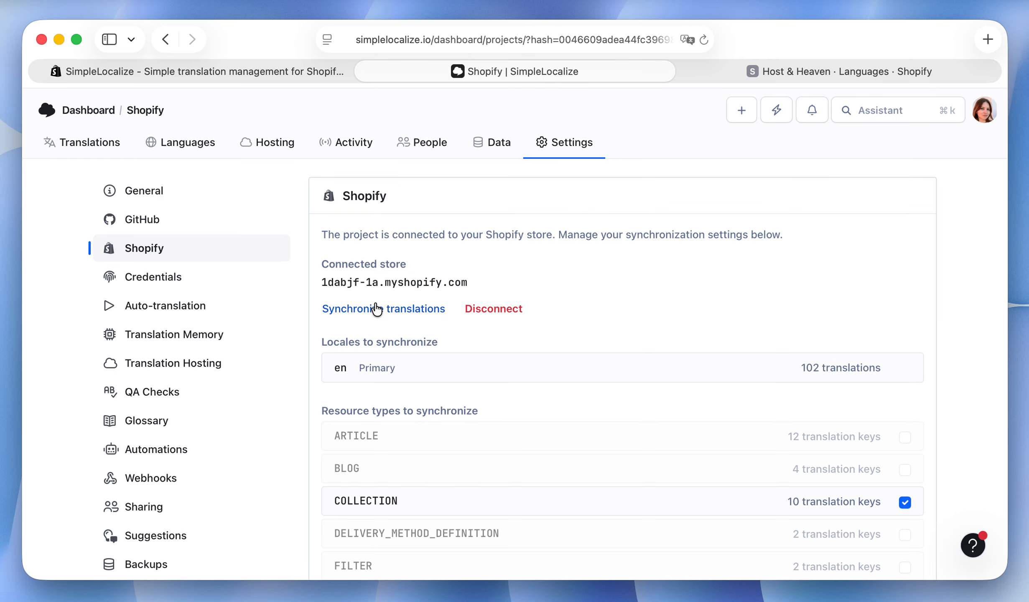
pyautogui.click(404, 307)
pyautogui.click(579, 455)
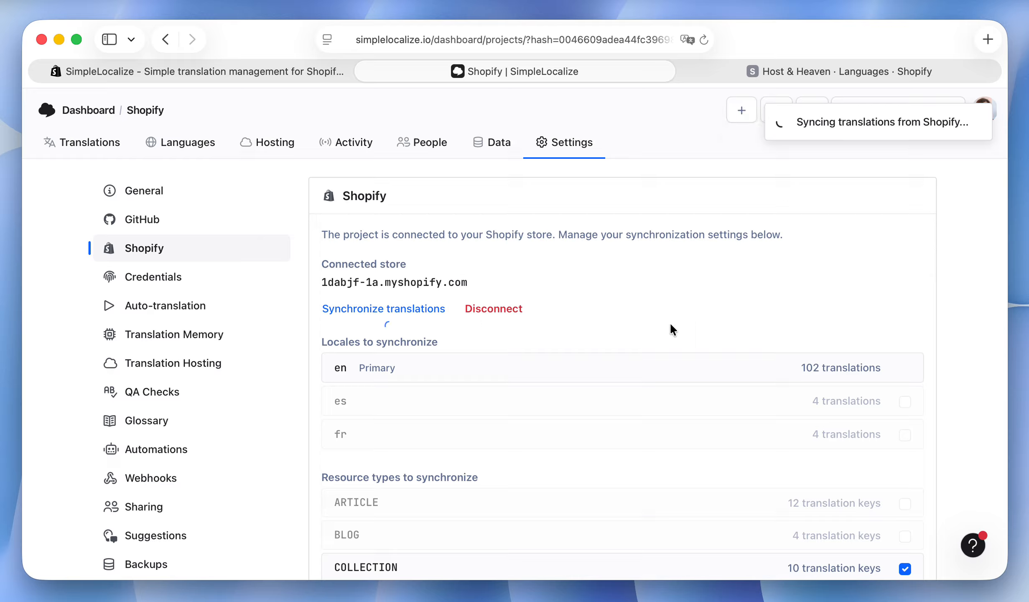
pyautogui.click(554, 403)
pyautogui.click(554, 438)
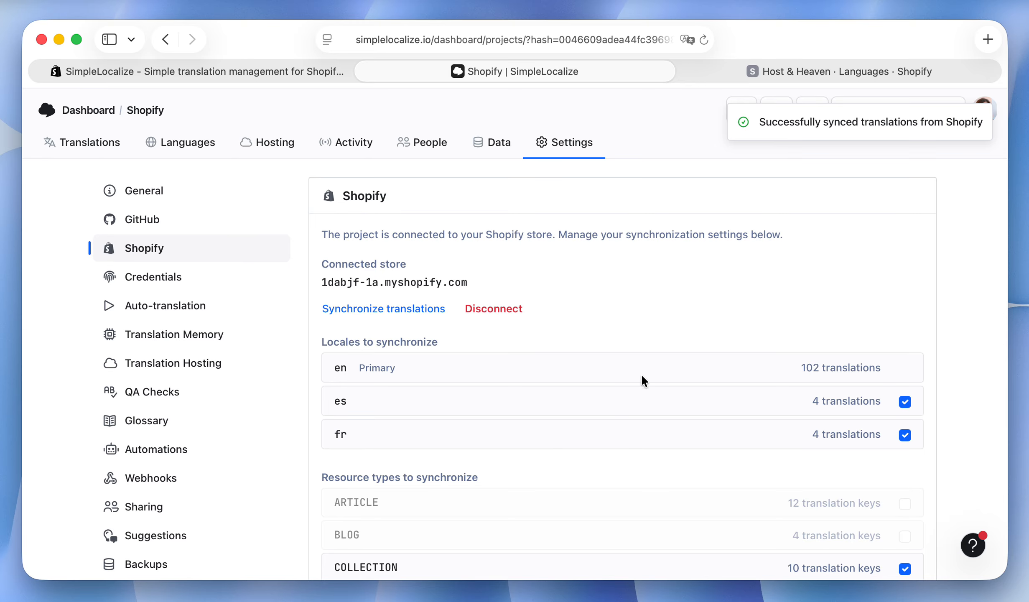
# Enable the es and fr locales in the project's Shopify synchronization settings and save the settings.
pyautogui.click(97, 149)
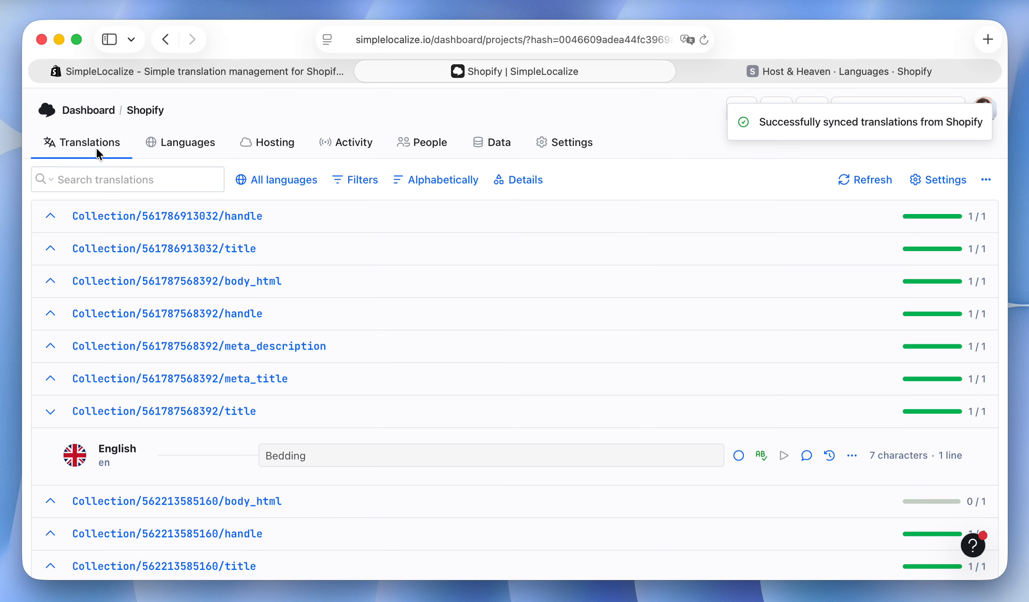
pyautogui.click(568, 139)
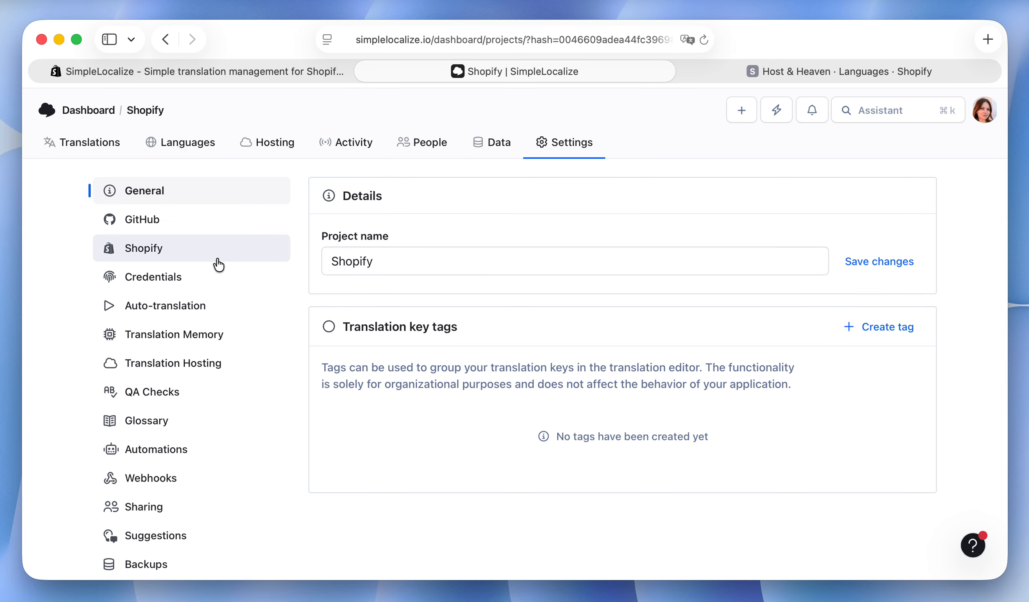
pyautogui.click(202, 255)
pyautogui.click(393, 395)
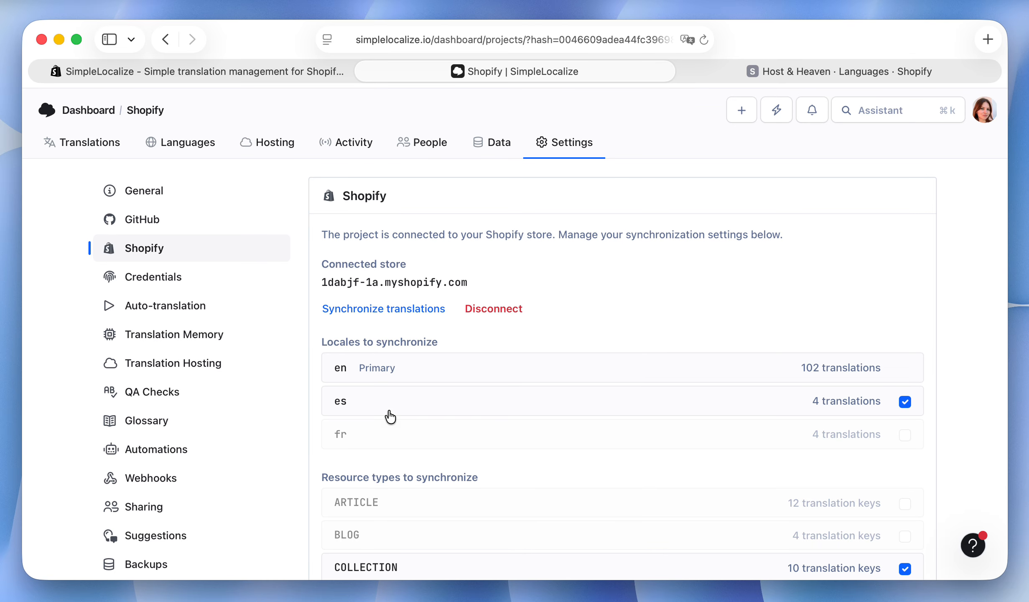
pyautogui.click(374, 434)
pyautogui.click(390, 327)
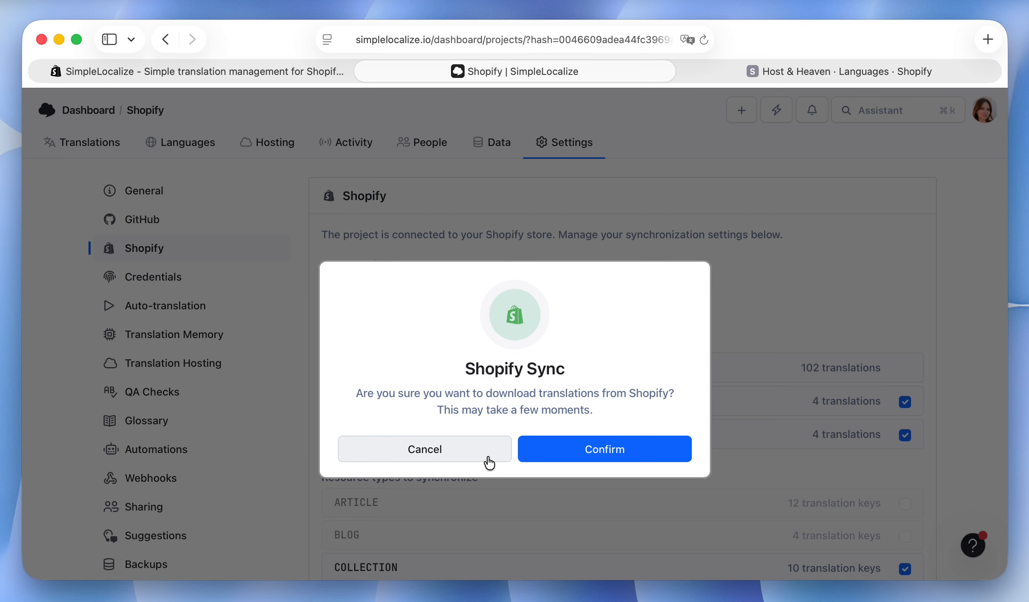
pyautogui.click(485, 458)
pyautogui.scroll(-15, 456, 472)
pyautogui.click(411, 391)
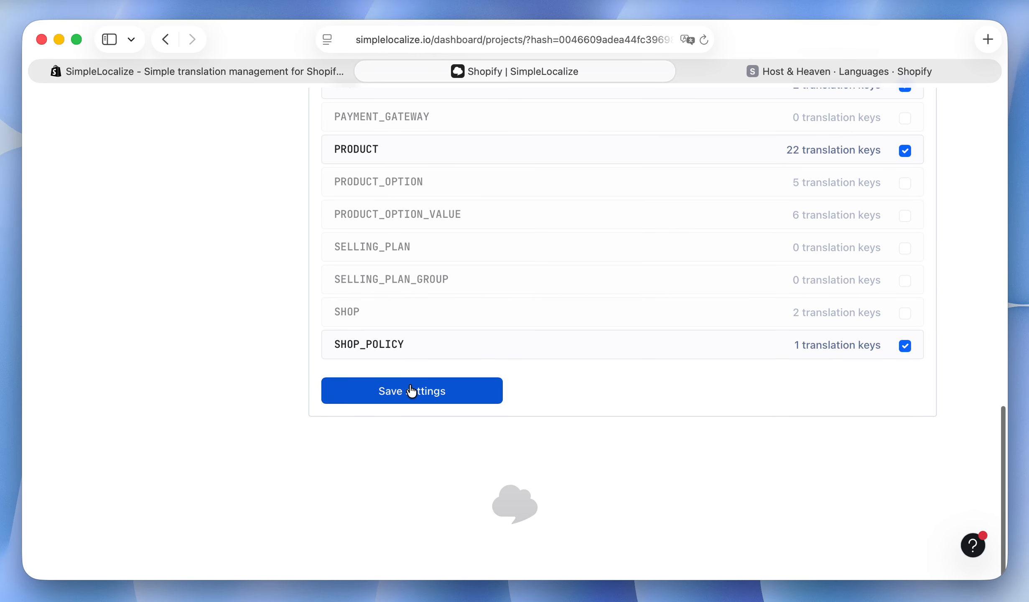
pyautogui.scroll(15, 412, 391)
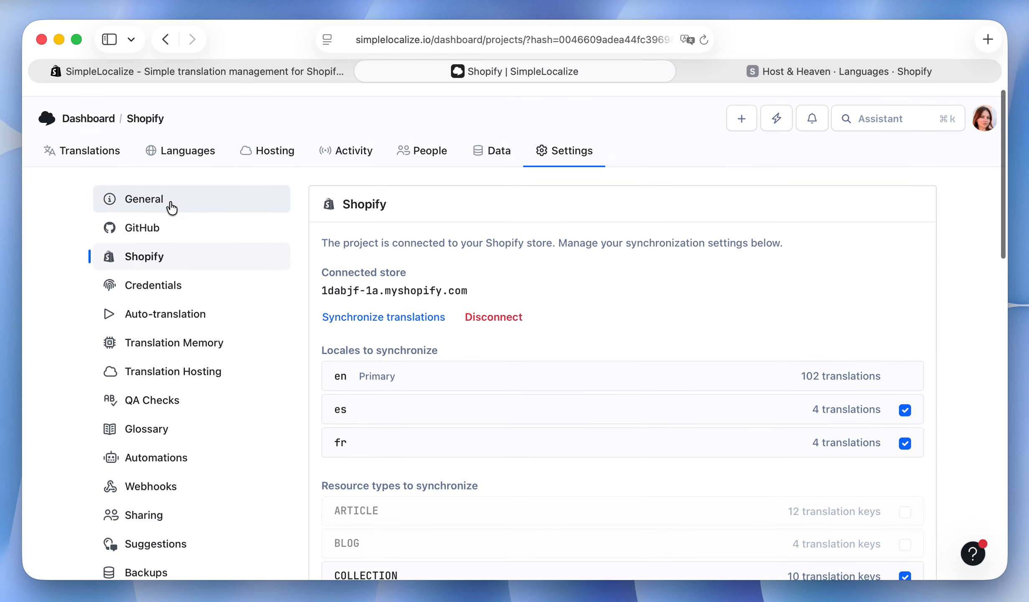
# Auto-translate the project's missing Spanish and French translations with DeepL, leaving existing translations intact.
pyautogui.click(99, 145)
pyautogui.scroll(-3, 373, 334)
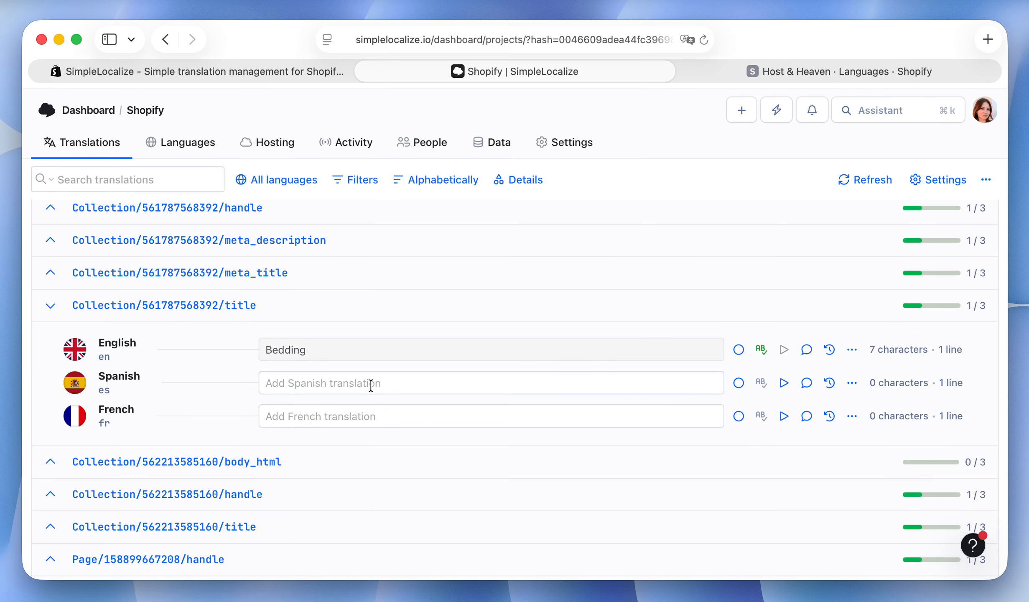
pyautogui.click(371, 385)
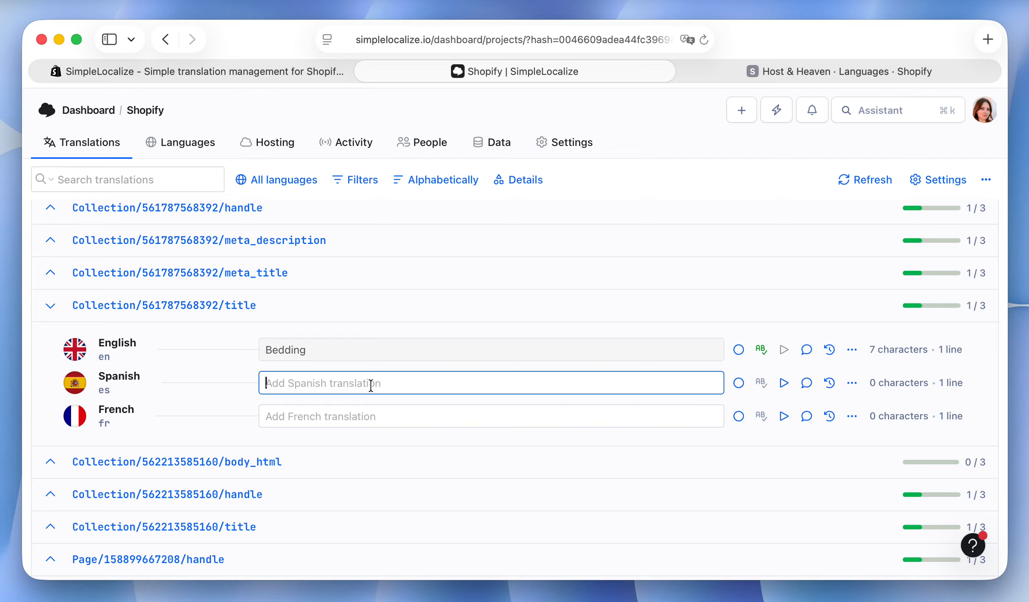
pyautogui.click(182, 141)
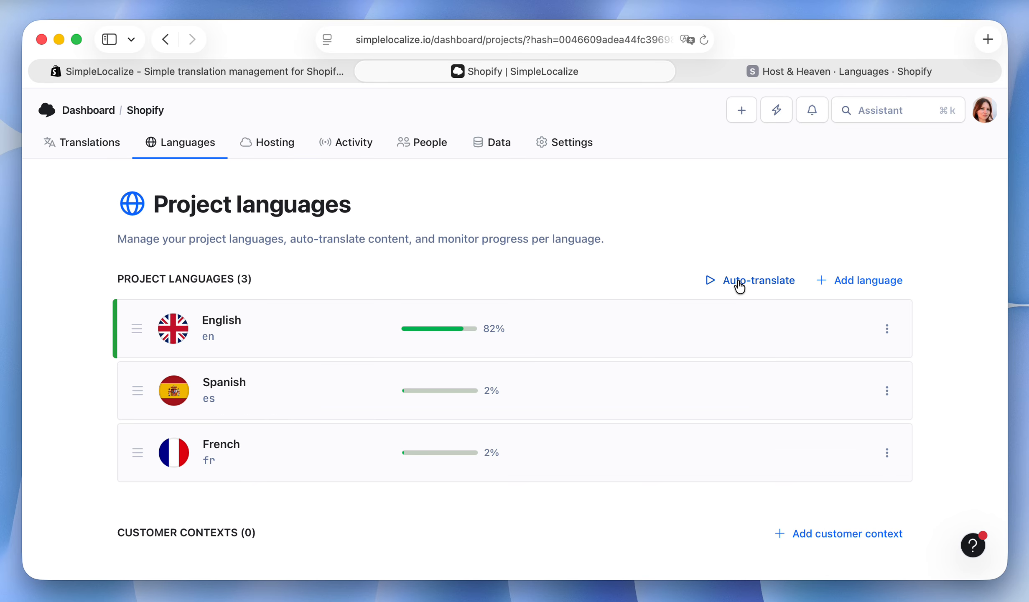
pyautogui.click(739, 281)
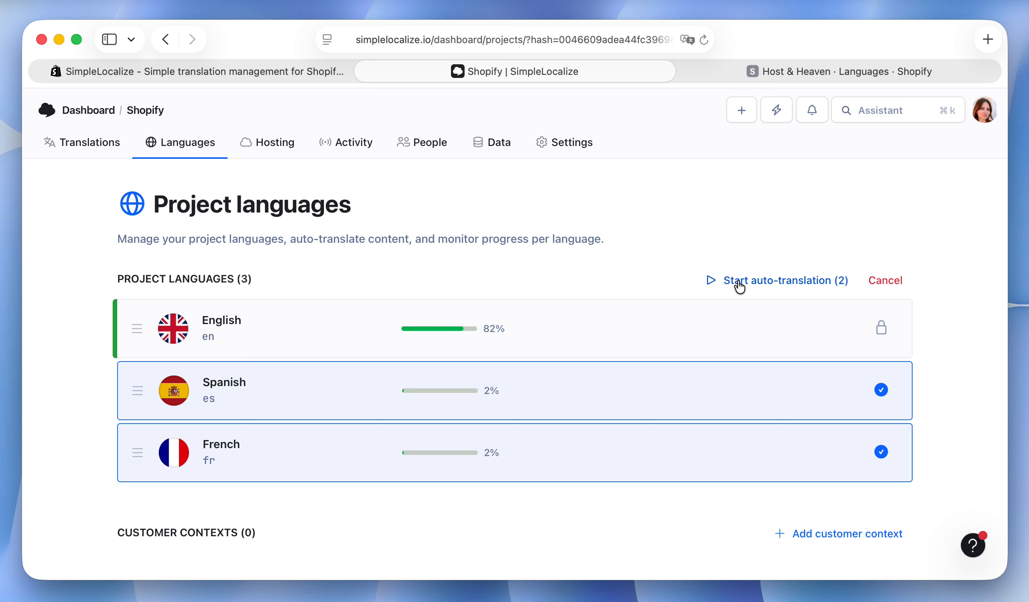
pyautogui.click(817, 281)
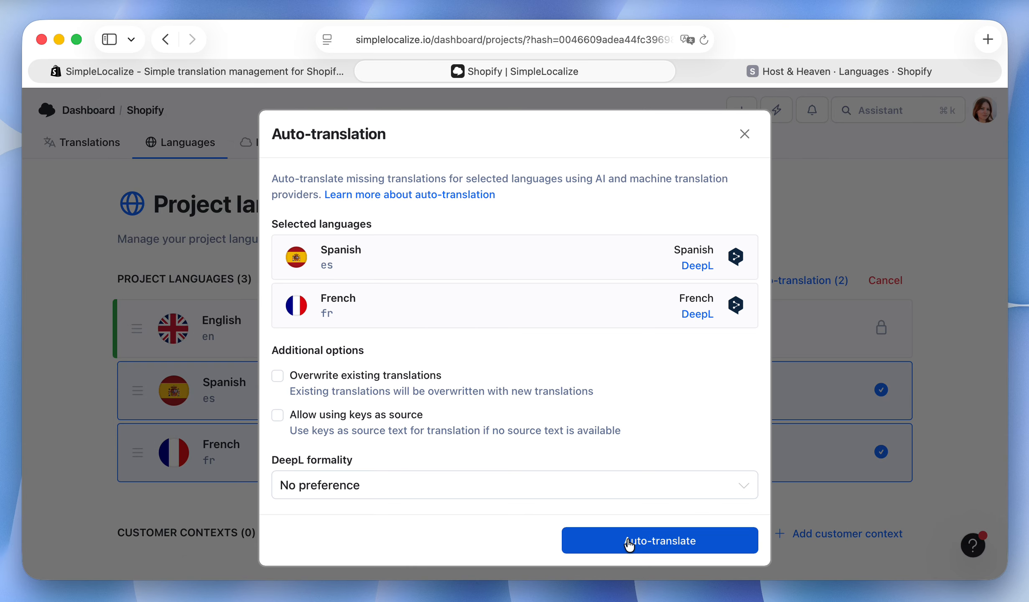
pyautogui.click(629, 541)
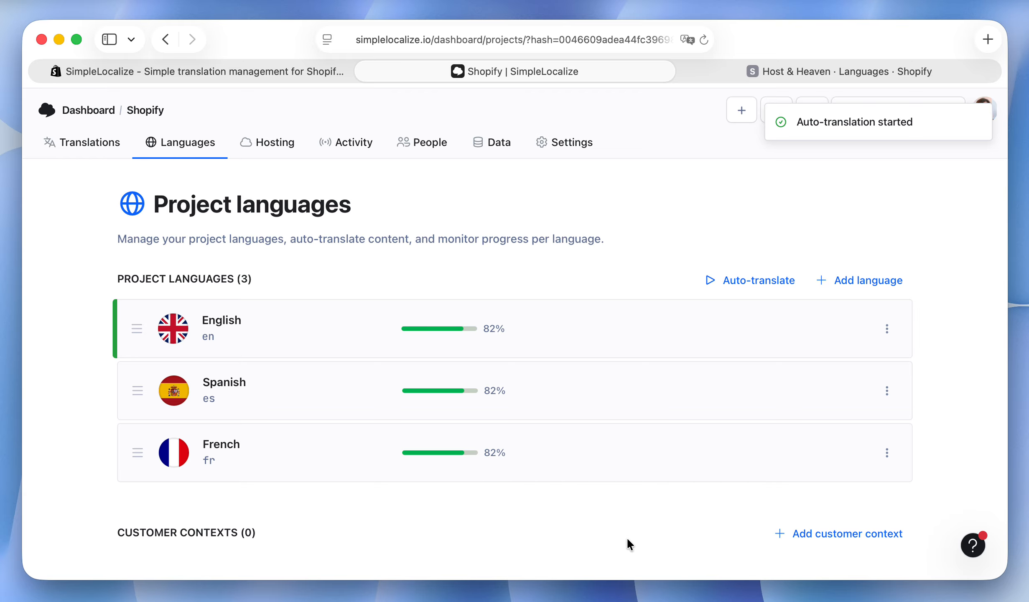
# Review the Spanish and French translations of the collection and product titles in the translation editor.
pyautogui.click(69, 144)
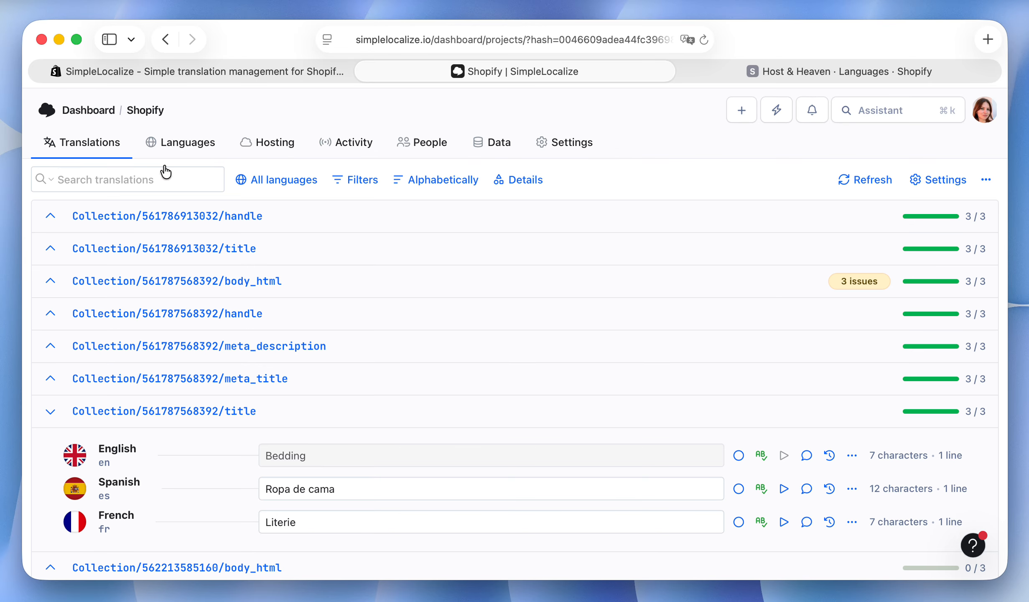
pyautogui.scroll(-2, 427, 381)
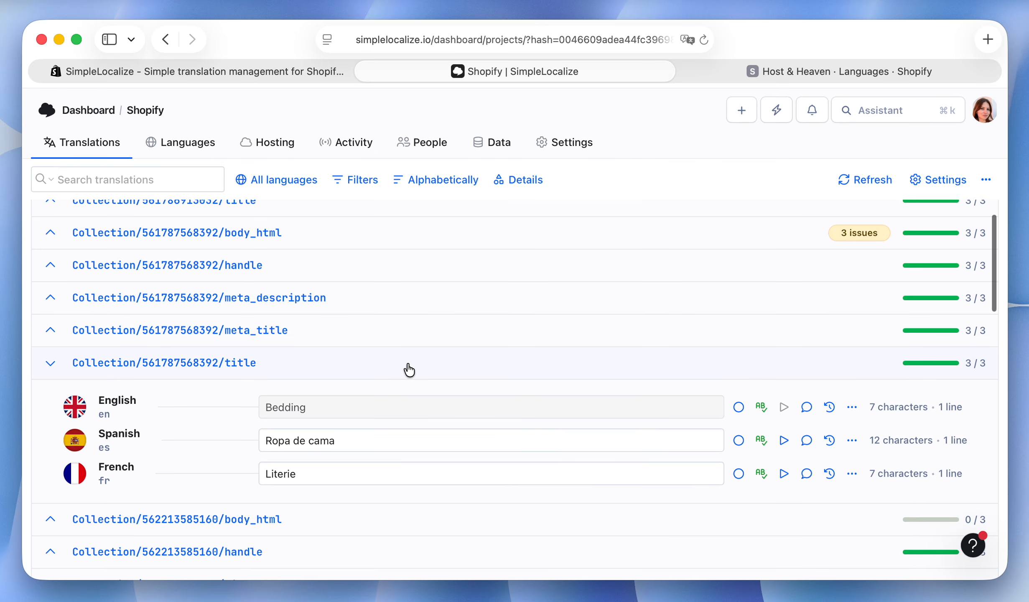
pyautogui.scroll(-10, 407, 370)
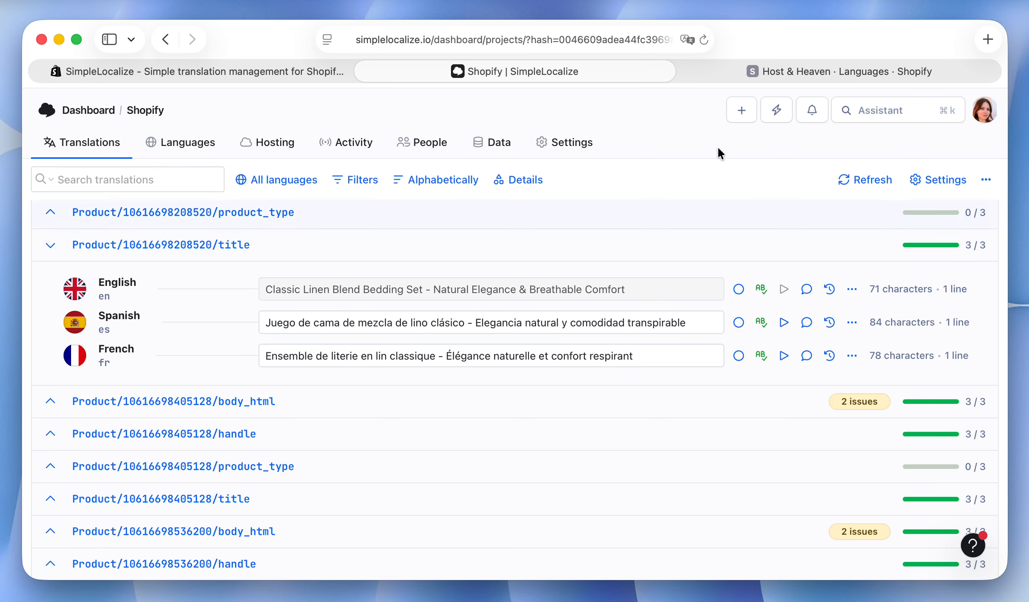
# Switch to the Shopify admin and reload the store's language settings to check the French and Spanish translation status.
pyautogui.click(778, 70)
pyautogui.press('super+r')
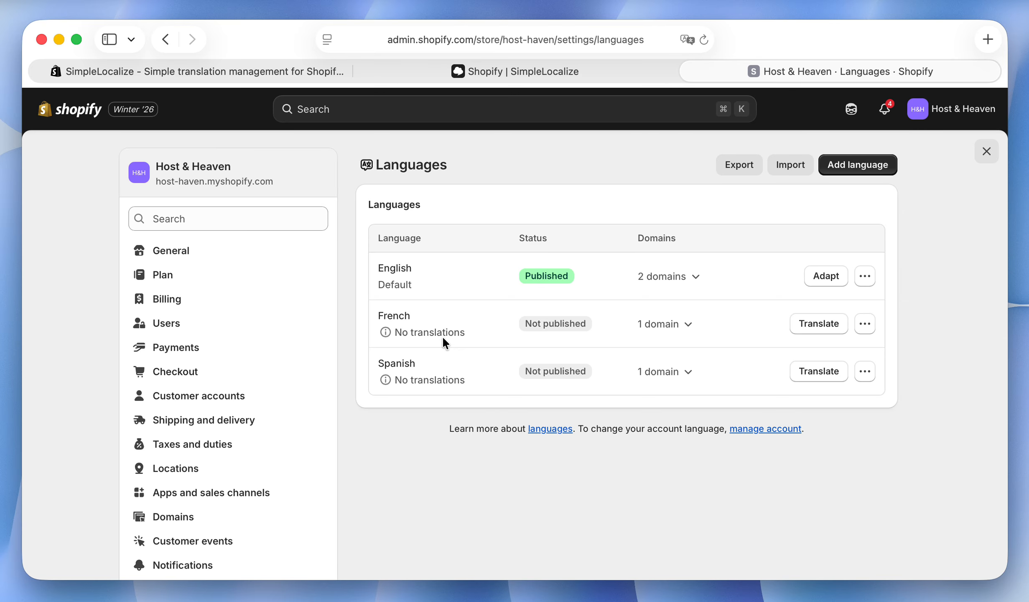
pyautogui.press('super+r')
pyautogui.press('super+r')
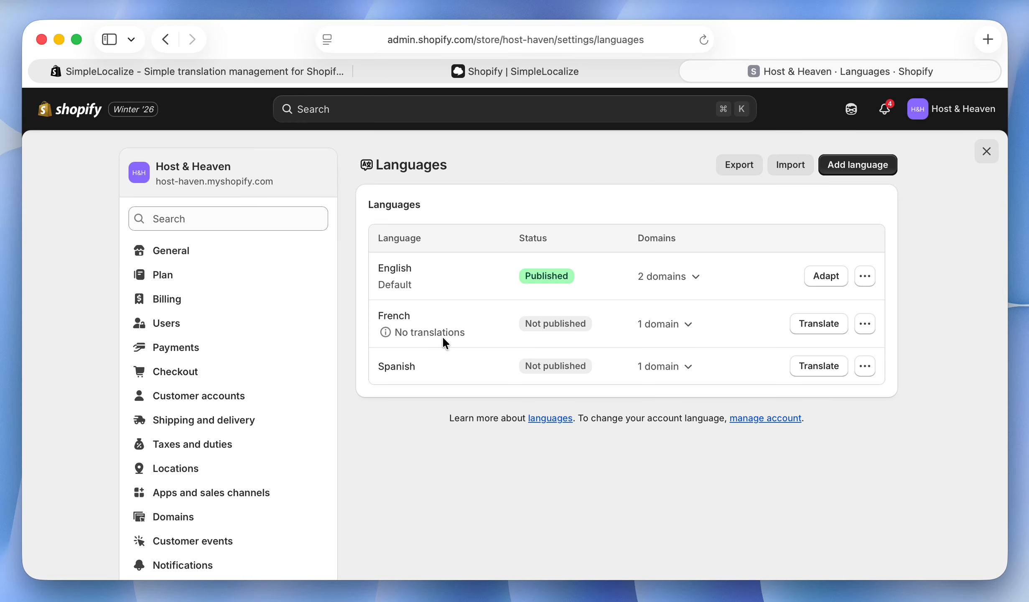
# Preview the storefront in Spanish and examine the product titles on the home page.
pyautogui.click(868, 373)
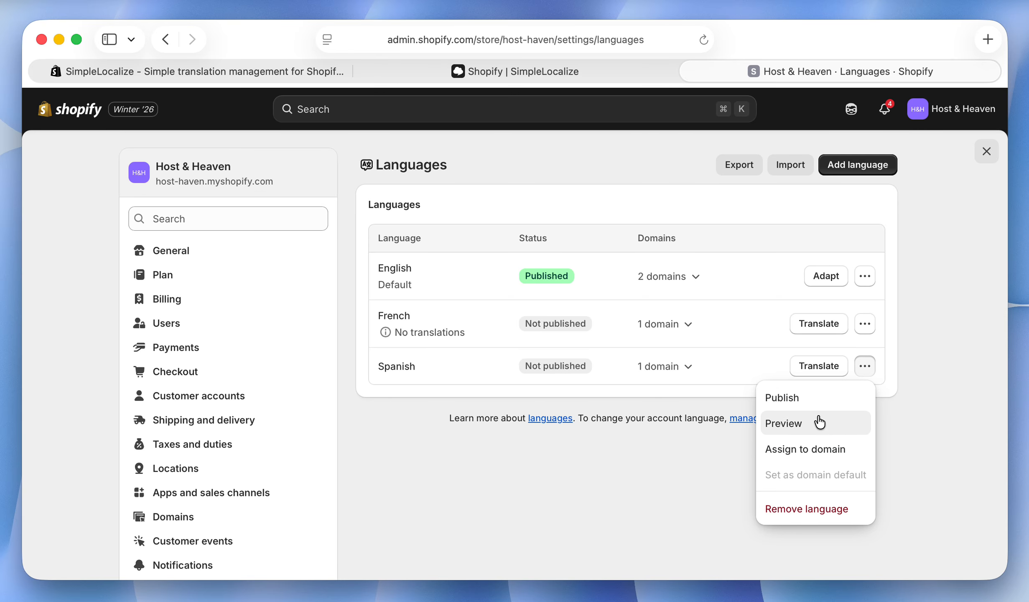
pyautogui.click(797, 423)
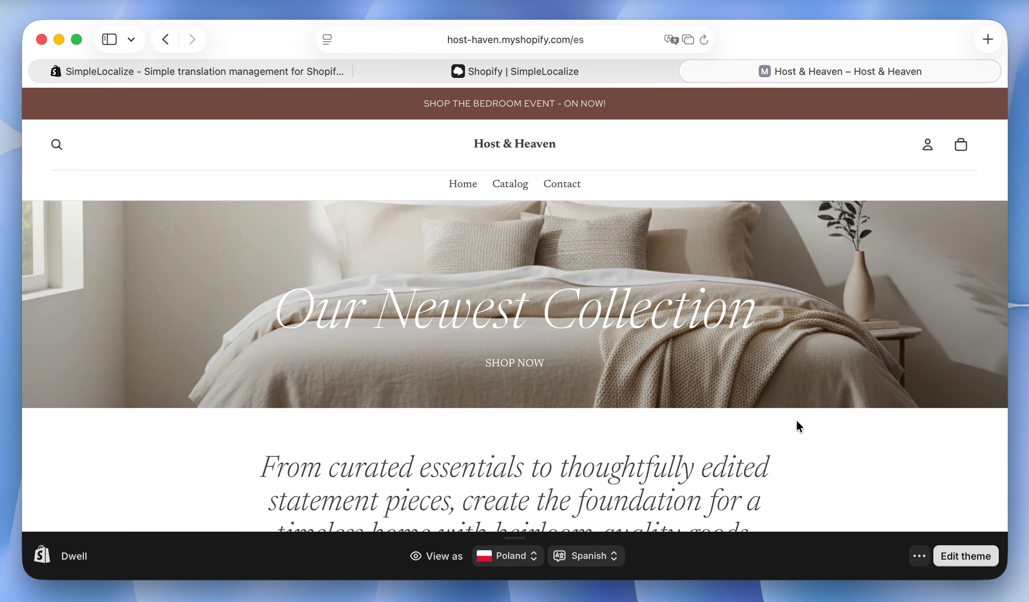
pyautogui.scroll(-4, 799, 425)
pyautogui.scroll(-8, 796, 422)
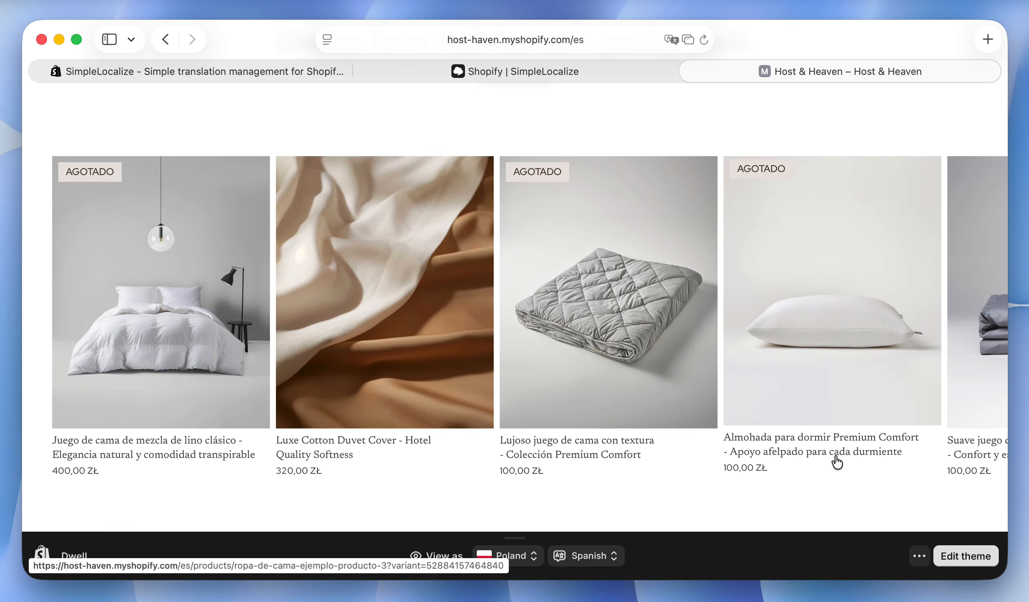
# Change the storefront preview language to French and examine the product titles on the home page.
pyautogui.click(579, 557)
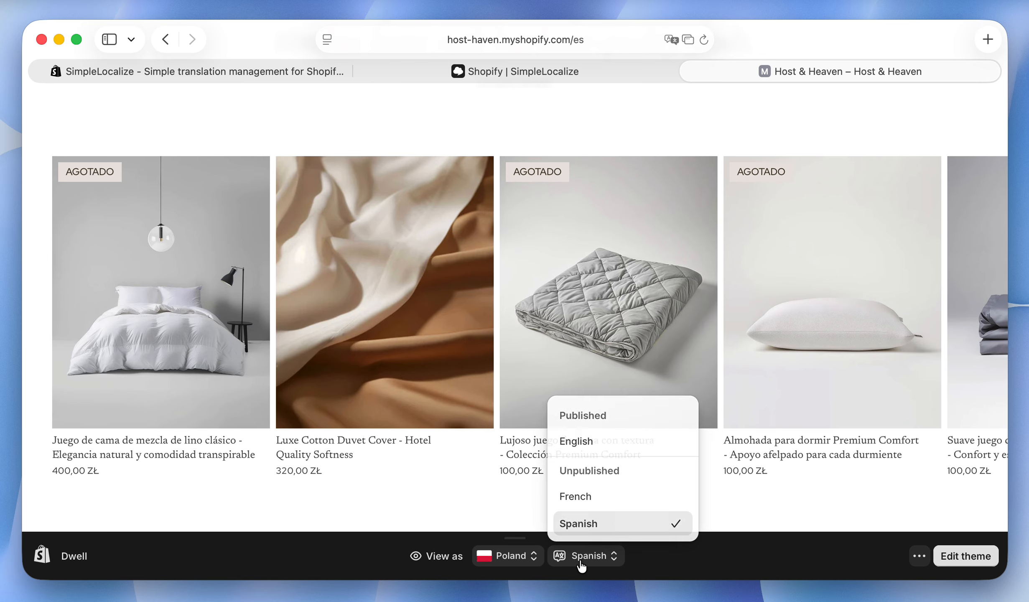
pyautogui.click(588, 500)
pyautogui.scroll(-10, 586, 496)
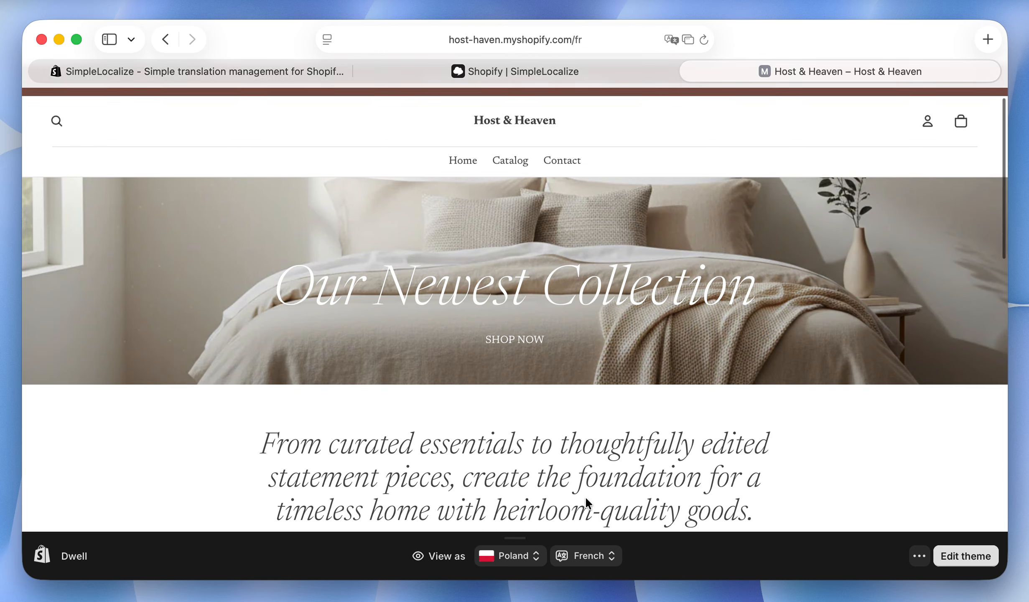
pyautogui.scroll(-5, 587, 505)
pyautogui.scroll(3, 588, 505)
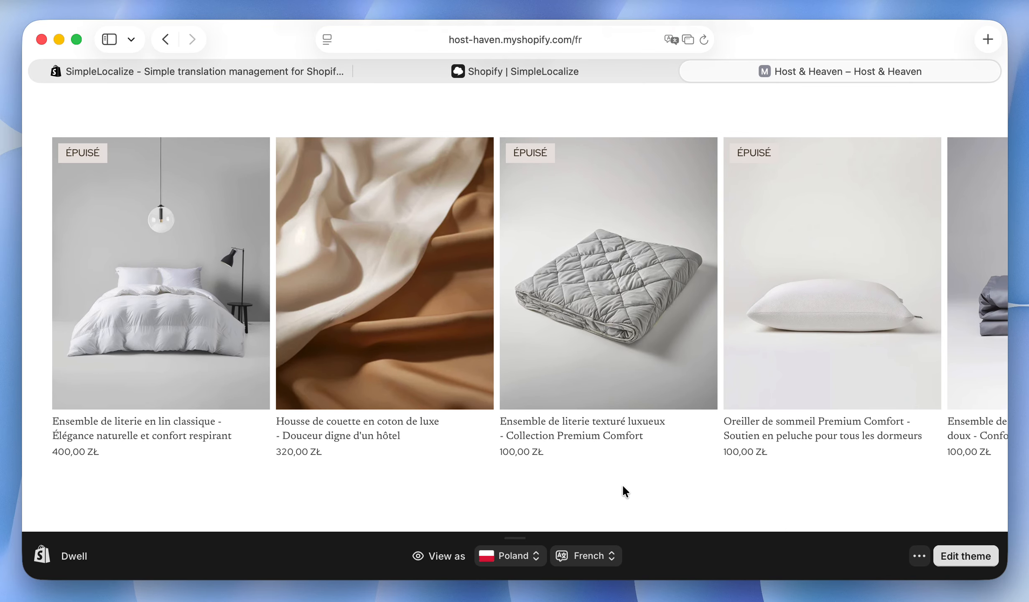
# Back in SimpleLocalize, change the Classic Linen product's French title to "Ensemble de literie en lin classique: Élégance naturelle et confort respirant" and save the change.
pyautogui.click(515, 72)
pyautogui.click(445, 356)
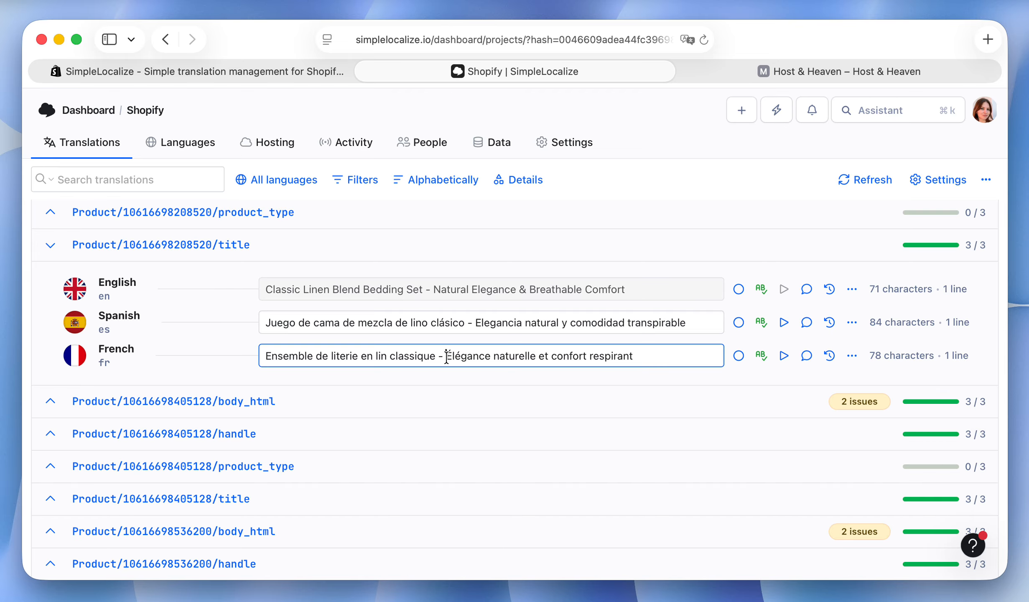
pyautogui.press('BackSpace')
pyautogui.press('BackSpace')
pyautogui.press('BackSpace')
pyautogui.write(':')
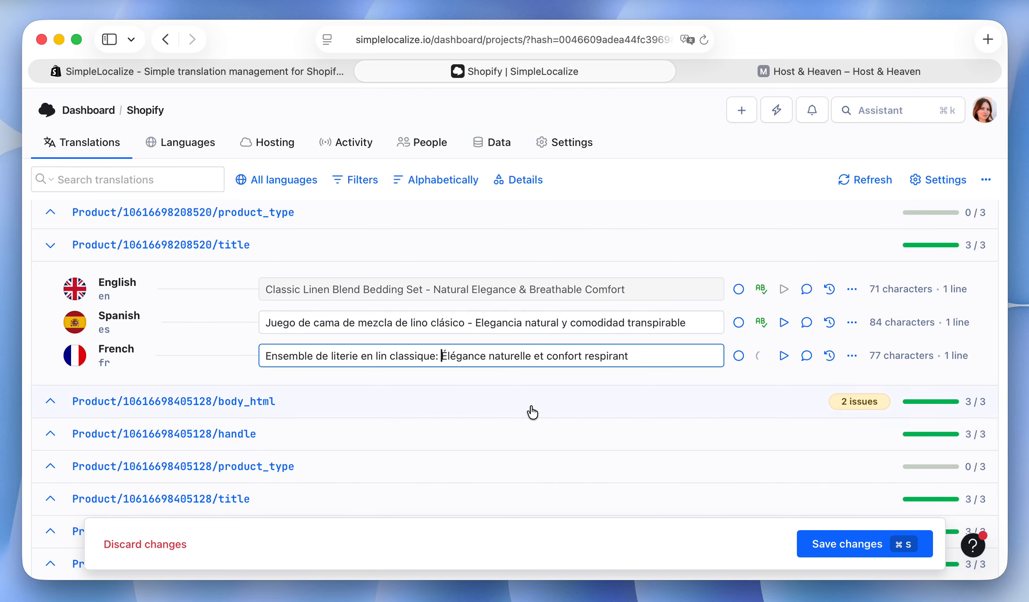
pyautogui.click(862, 543)
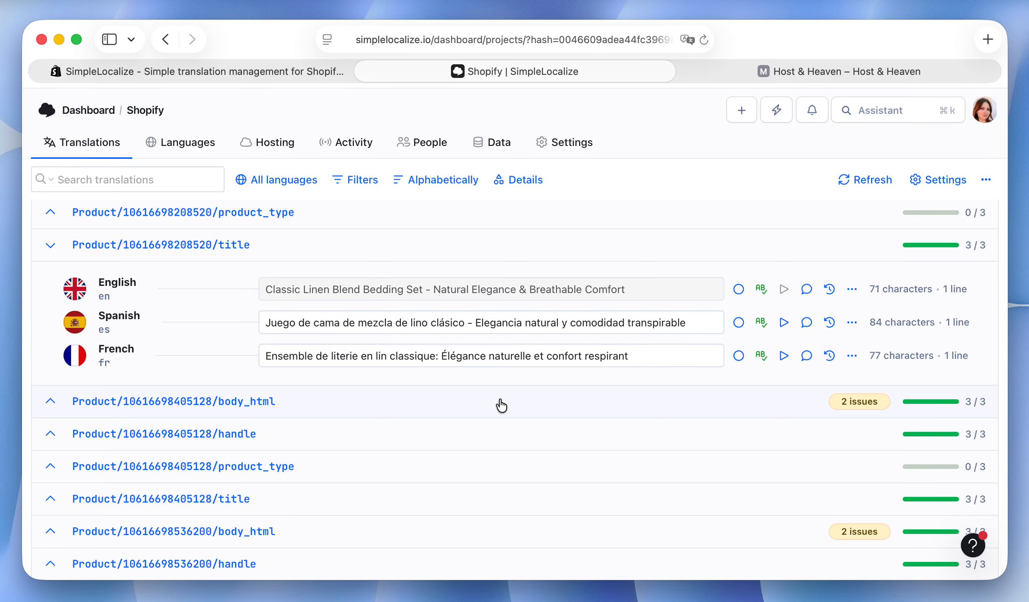
# Synchronize the project's translations with Shopify from the translation editor.
pyautogui.click(774, 112)
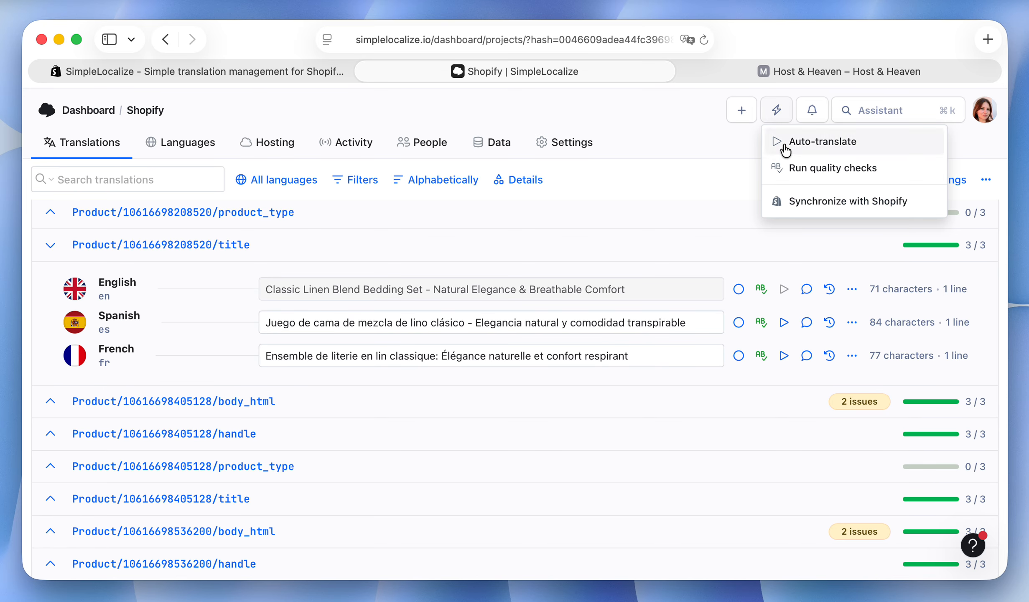
pyautogui.click(795, 202)
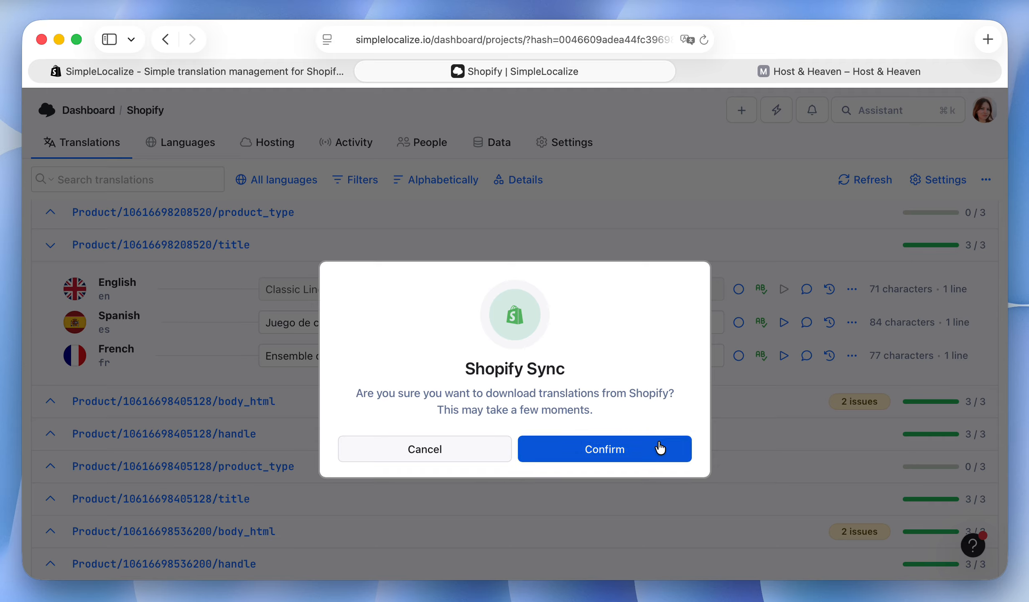
pyautogui.click(646, 450)
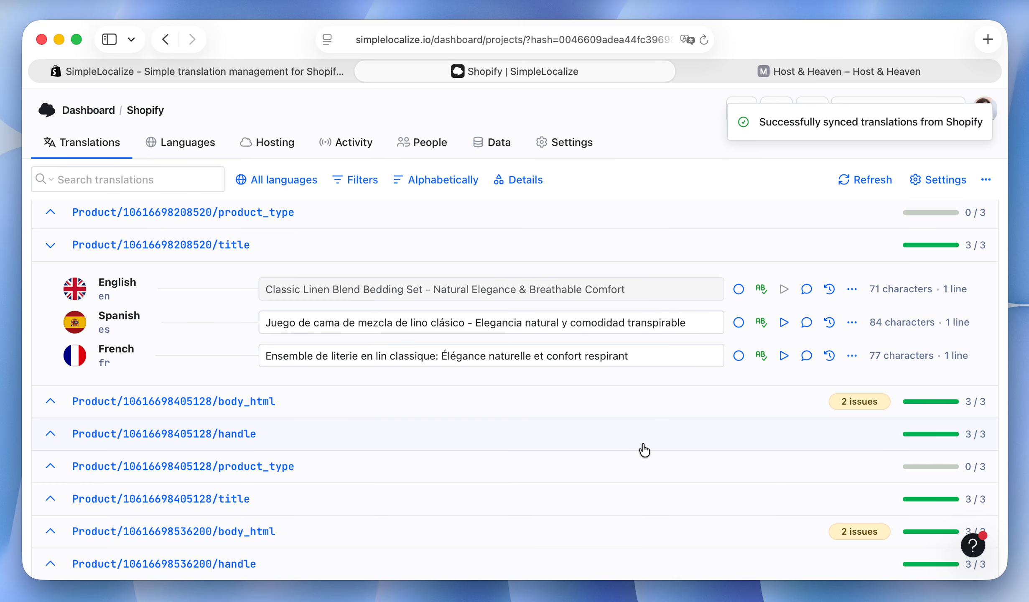